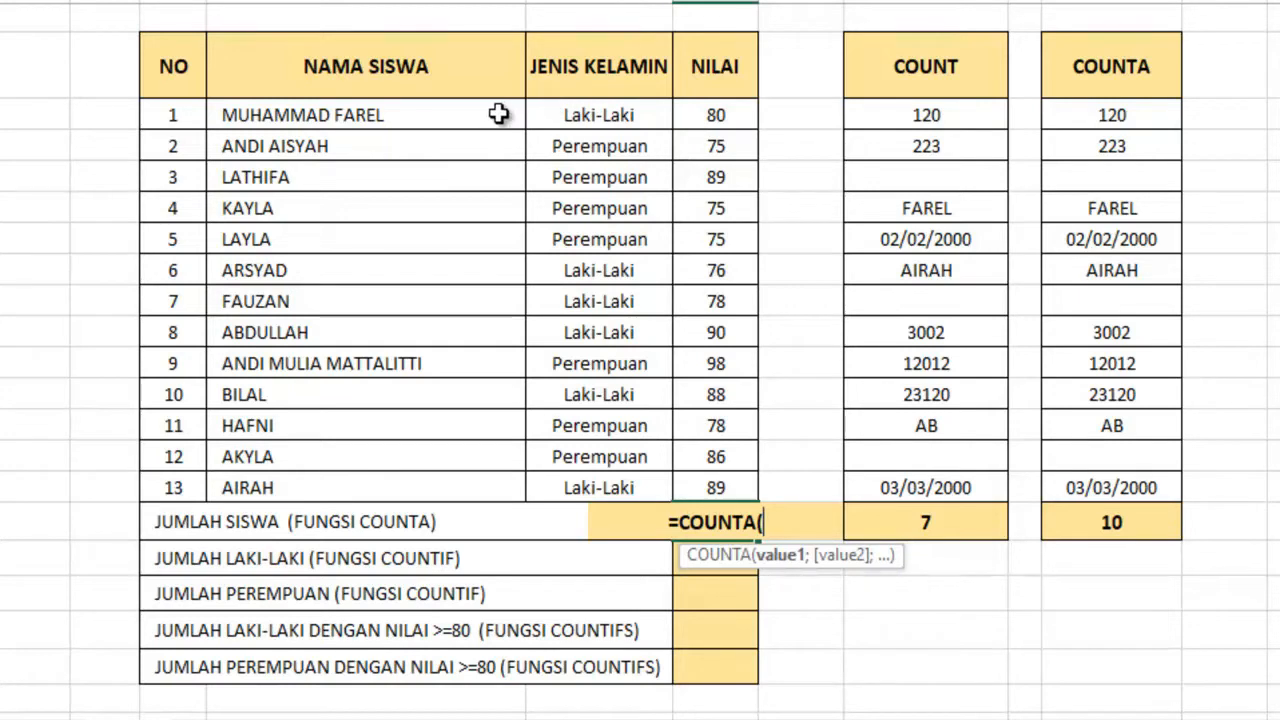
Complete the COUNTA formula in the JUMLAH SISWA row with the NILAI range F3:F15
{"action": "left_click_drag", "start_coordinate": [500, 114], "coordinate": [426, 492]}
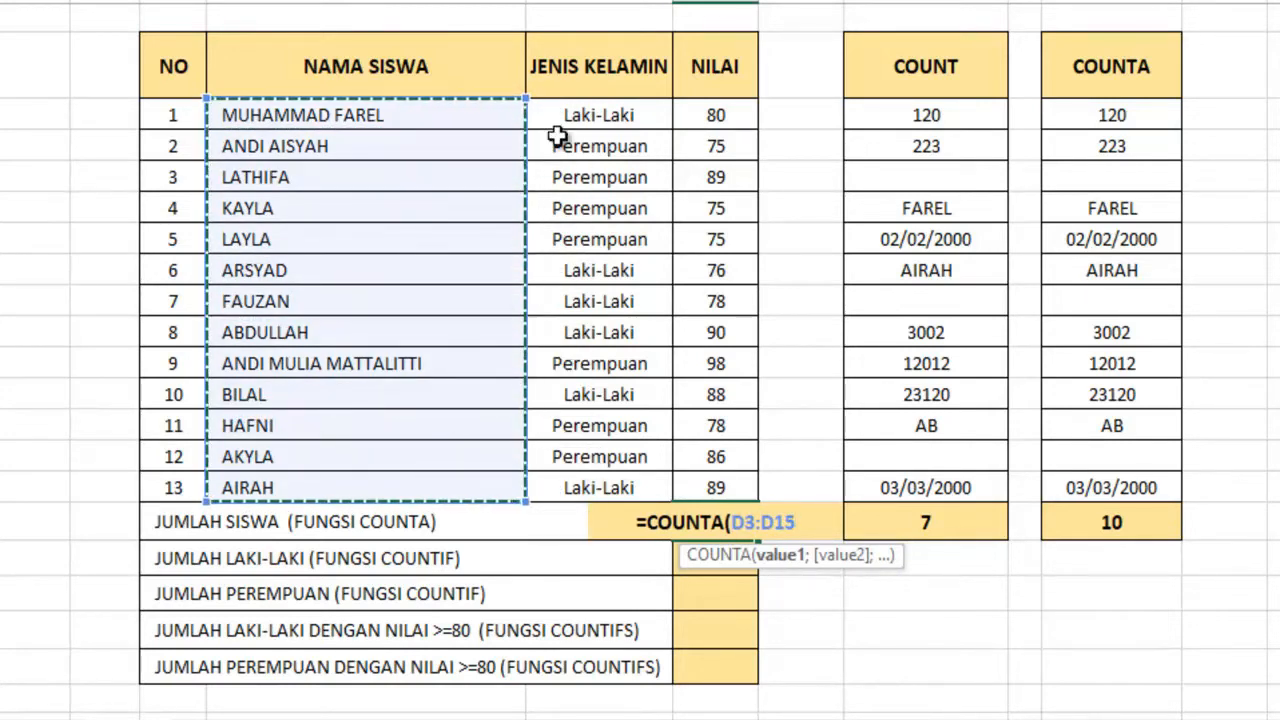
{"action": "left_click_drag", "start_coordinate": [570, 124], "coordinate": [578, 490]}
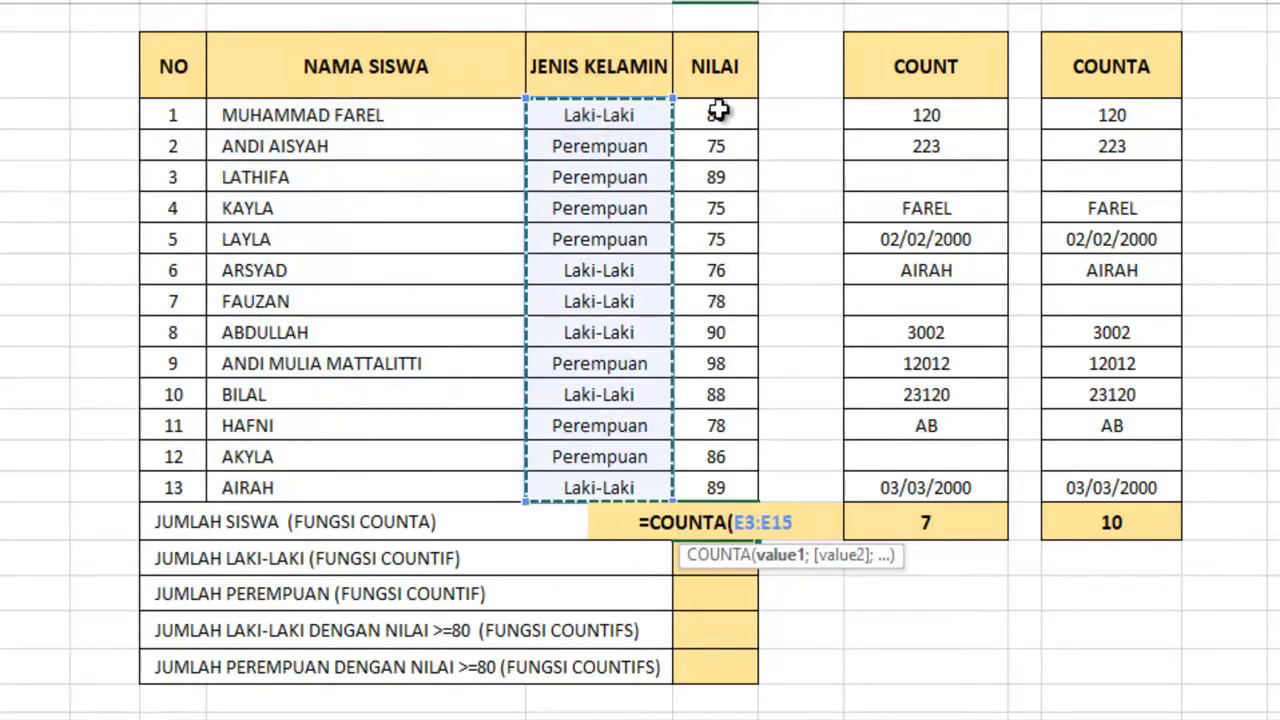
{"action": "left_click_drag", "start_coordinate": [714, 112], "coordinate": [734, 490]}
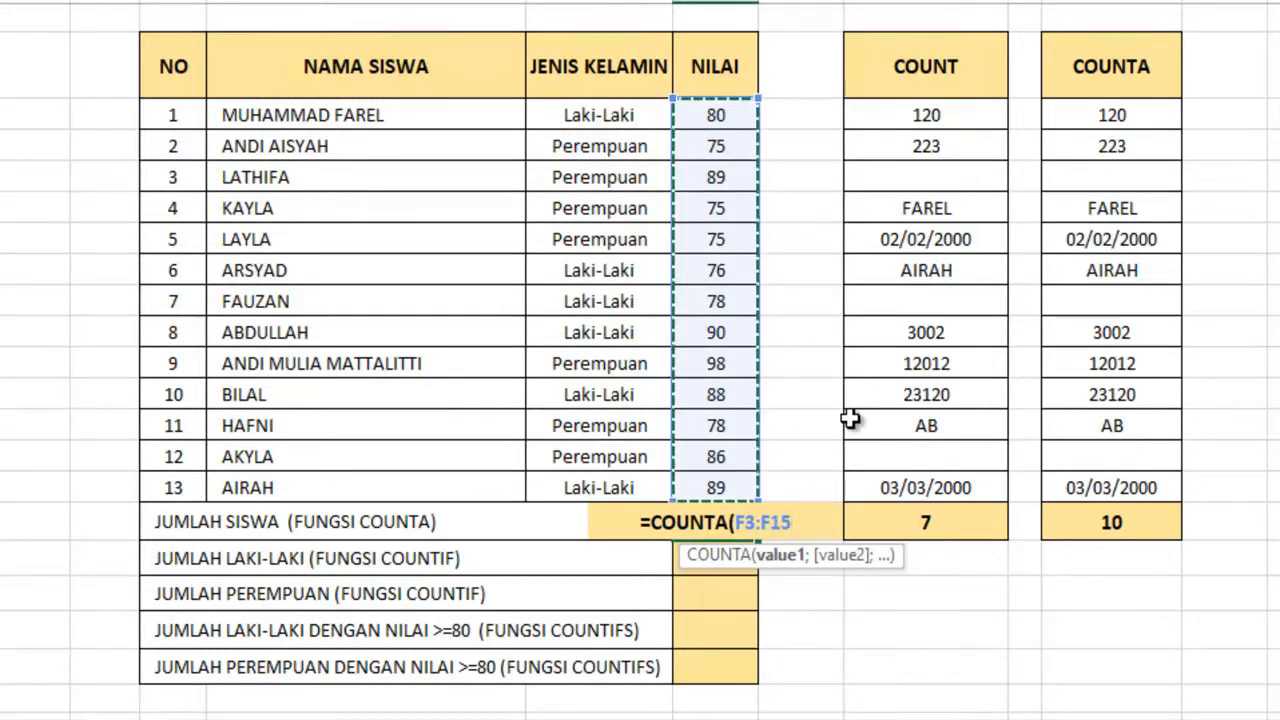
{"action": "type", "text": ")"}
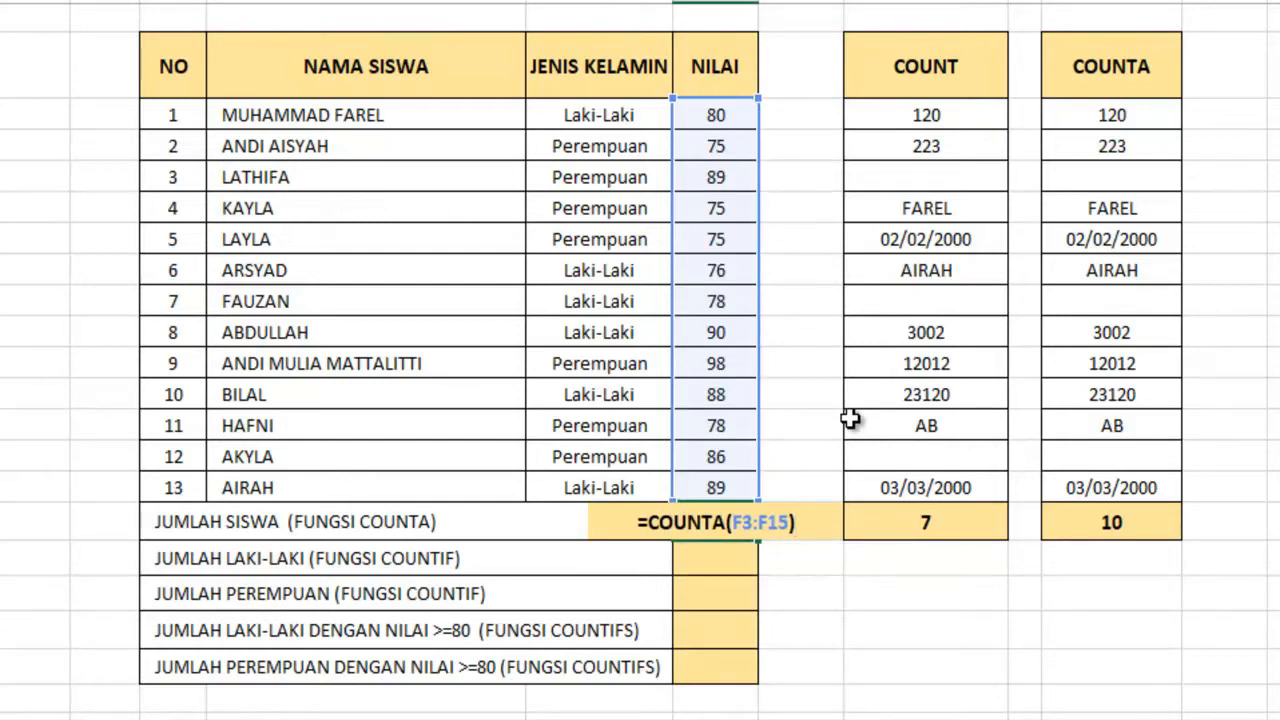
{"action": "key", "text": "Return"}
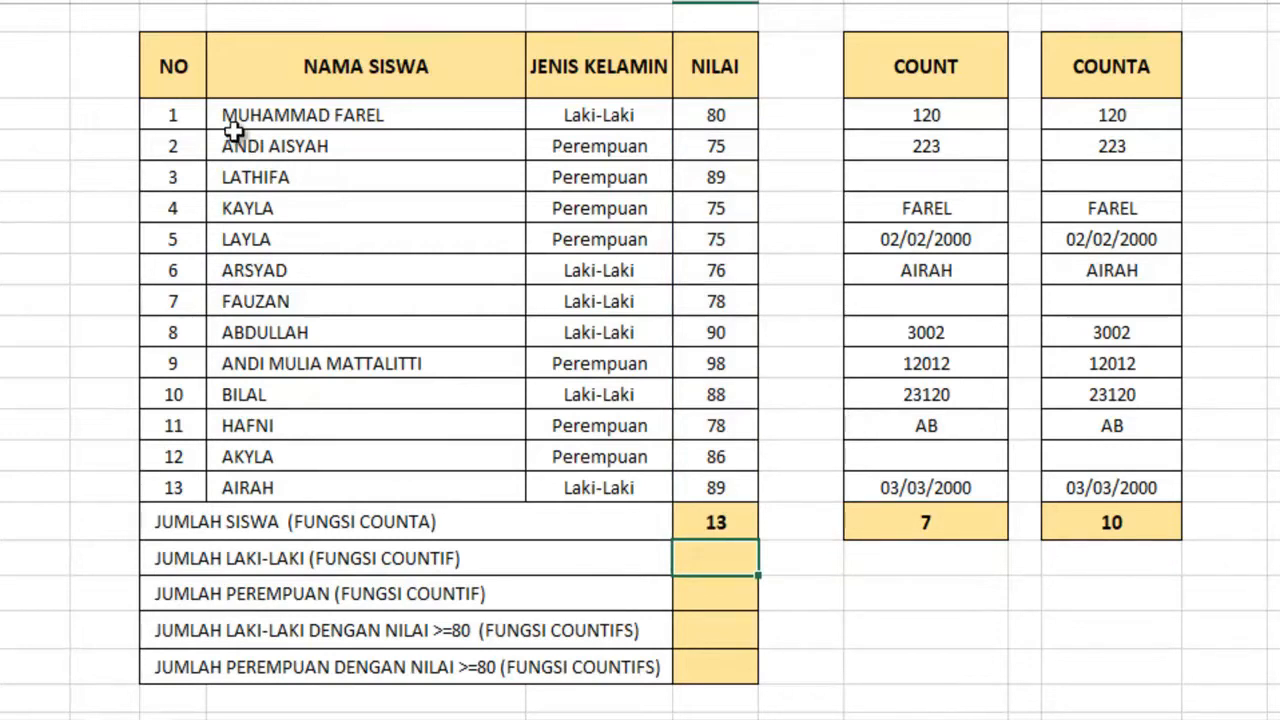
{"action": "left_click_drag", "start_coordinate": [168, 118], "coordinate": [178, 494]}
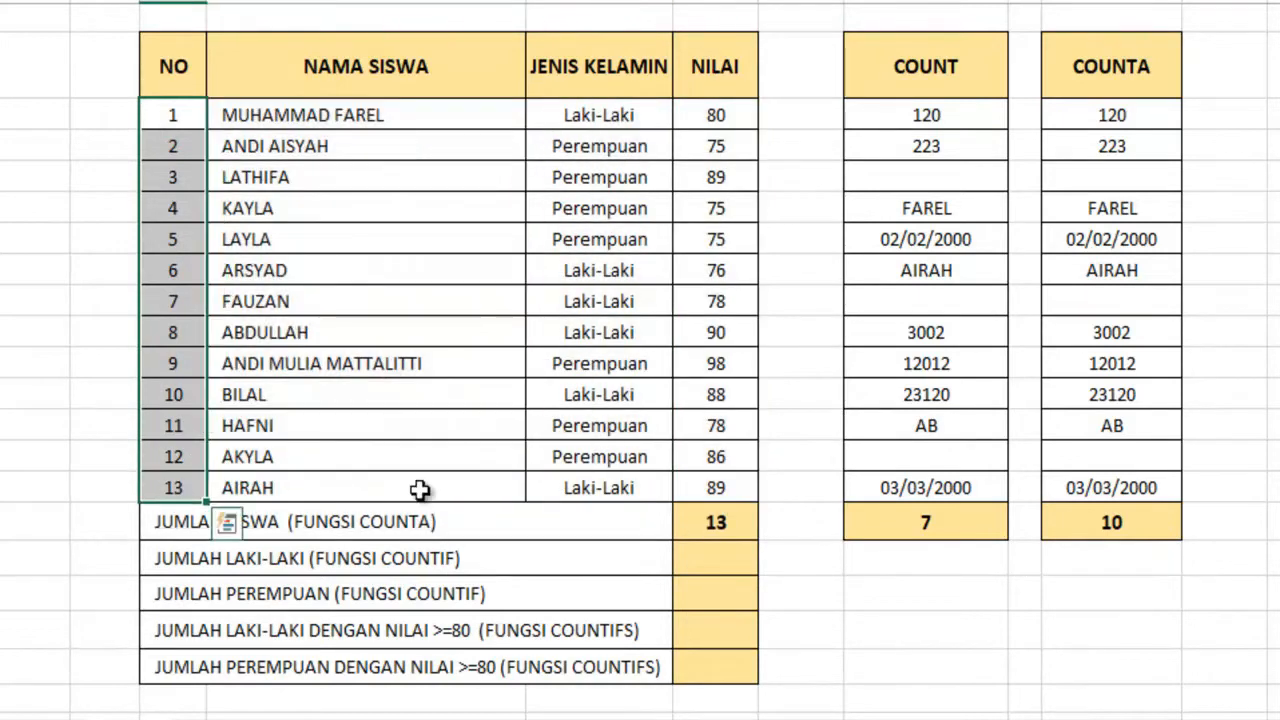
{"action": "left_click", "coordinate": [771, 594]}
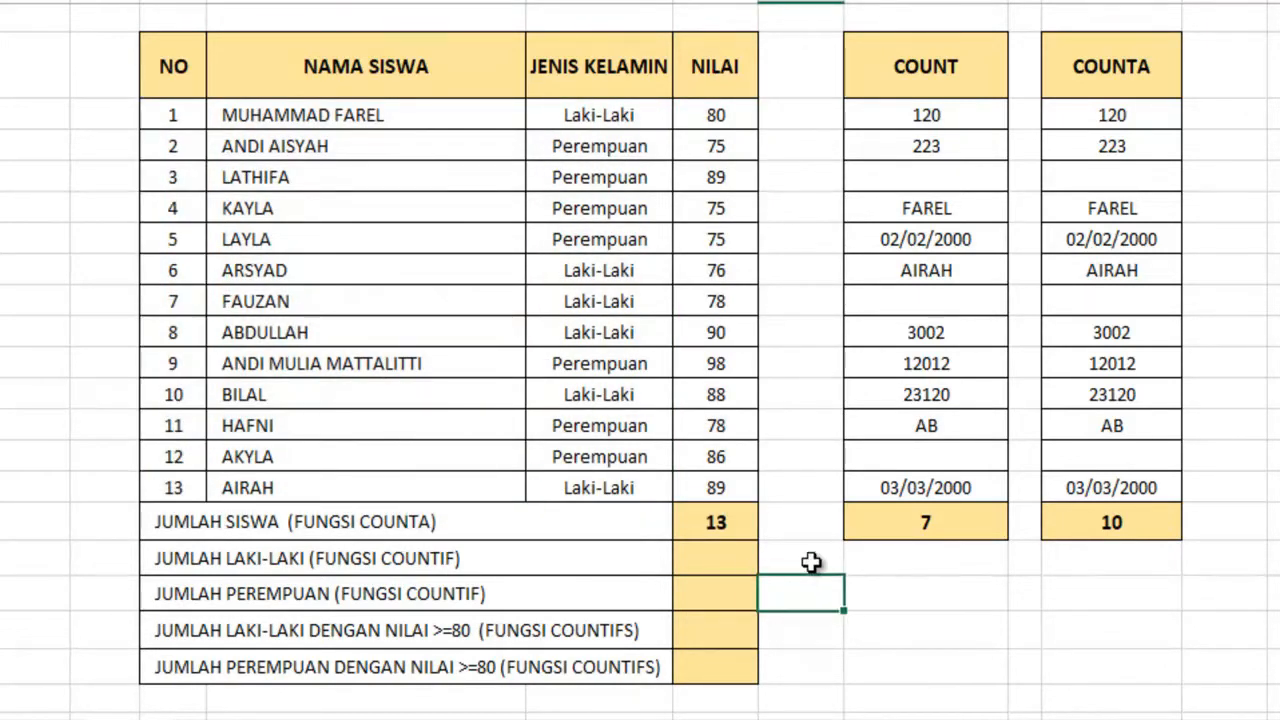
Enter =COUNTIF(E3:E15;"LAKI-LAKI") in the NILAI cell of the JUMLAH LAKI-LAKI (FUNGSI COUNTIF) row
{"action": "left_click", "coordinate": [734, 561]}
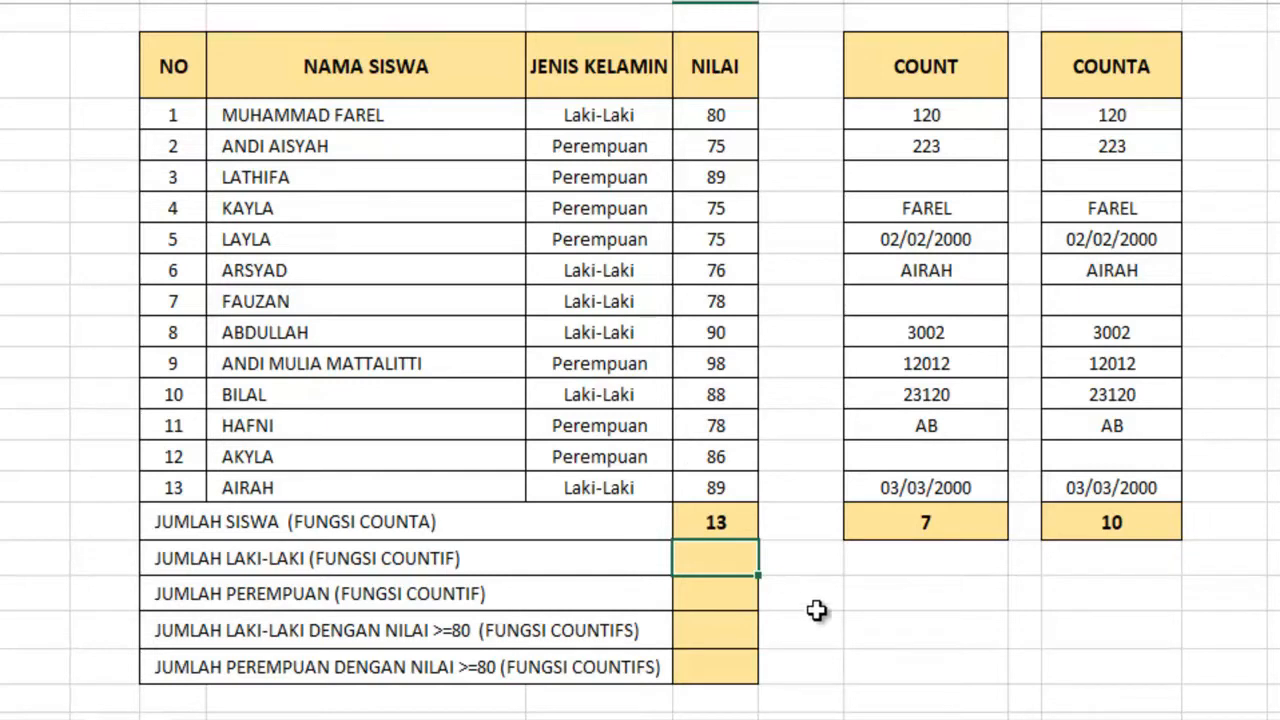
{"action": "type", "text": "=COUNTIF"}
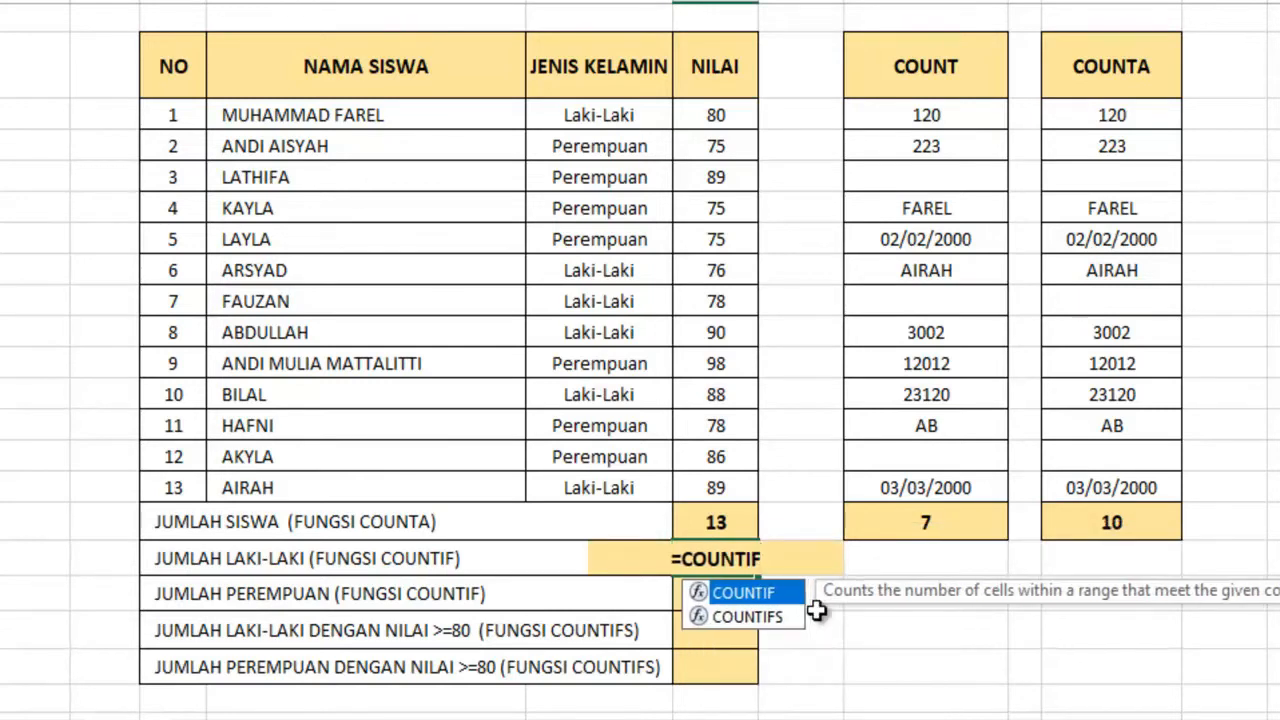
{"action": "type", "text": "("}
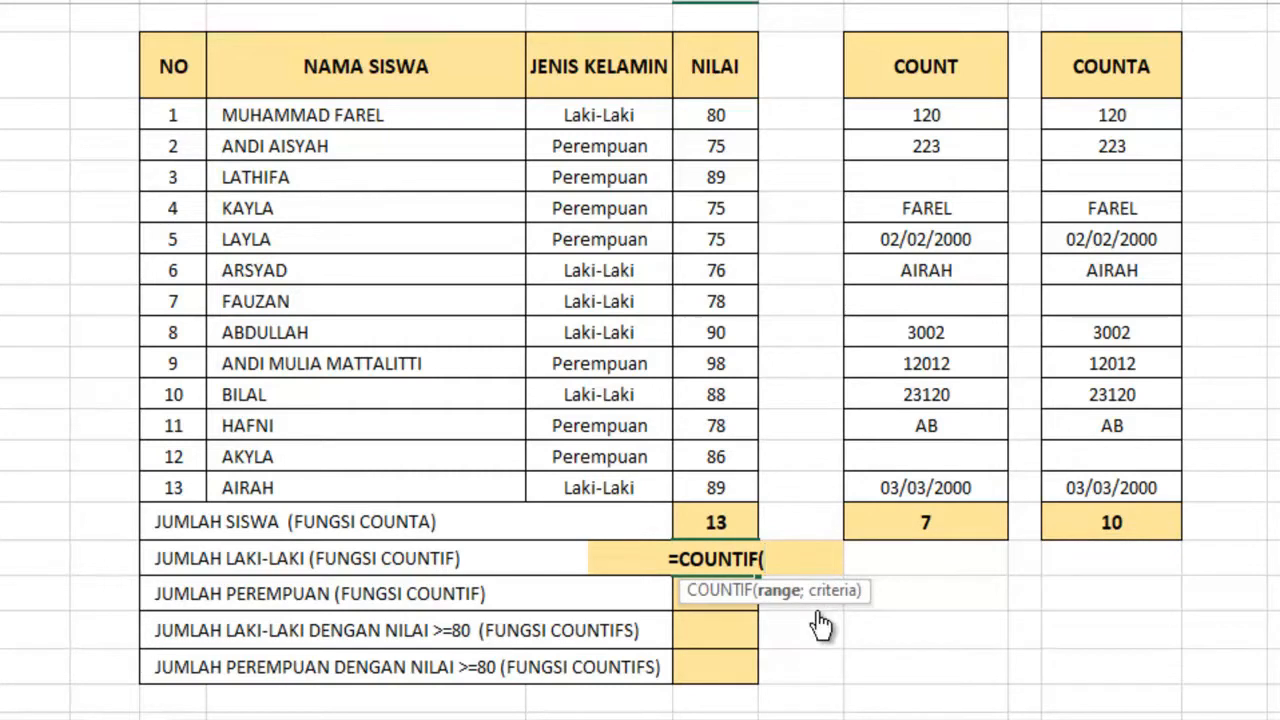
{"action": "left_click_drag", "start_coordinate": [624, 117], "coordinate": [617, 500]}
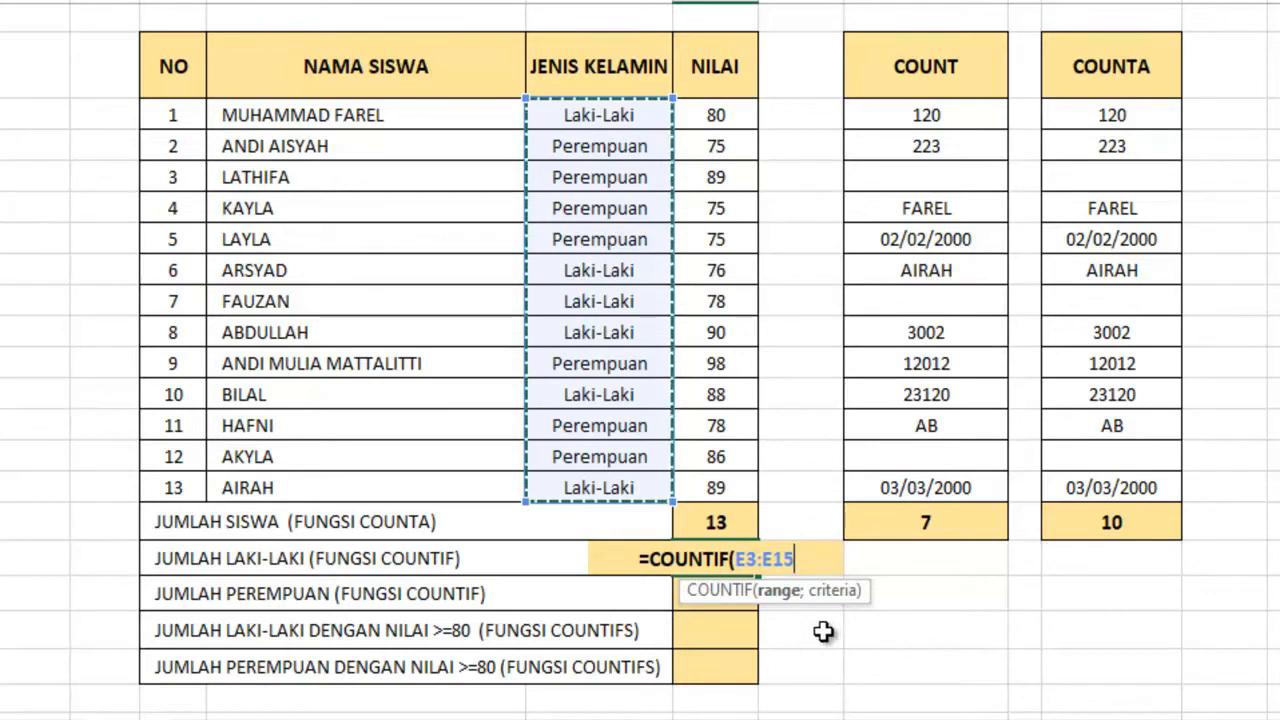
{"action": "type", "text": ";"}
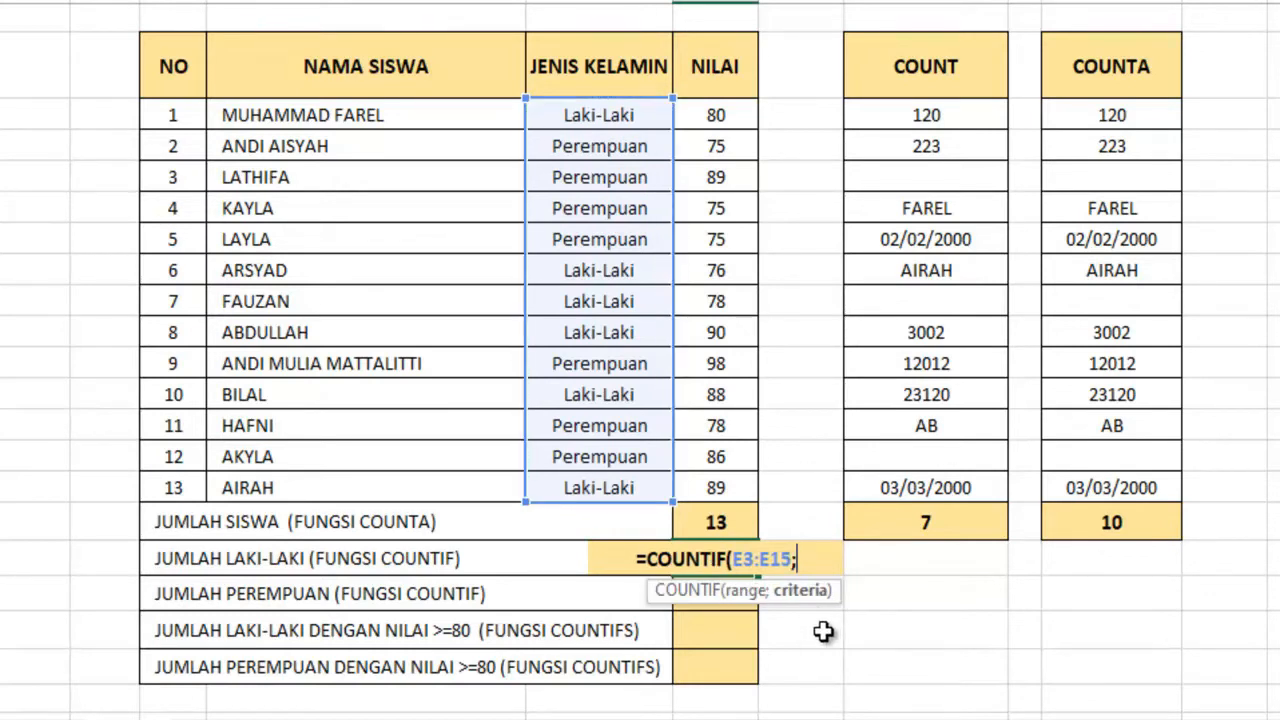
{"action": "type", "text": "\""}
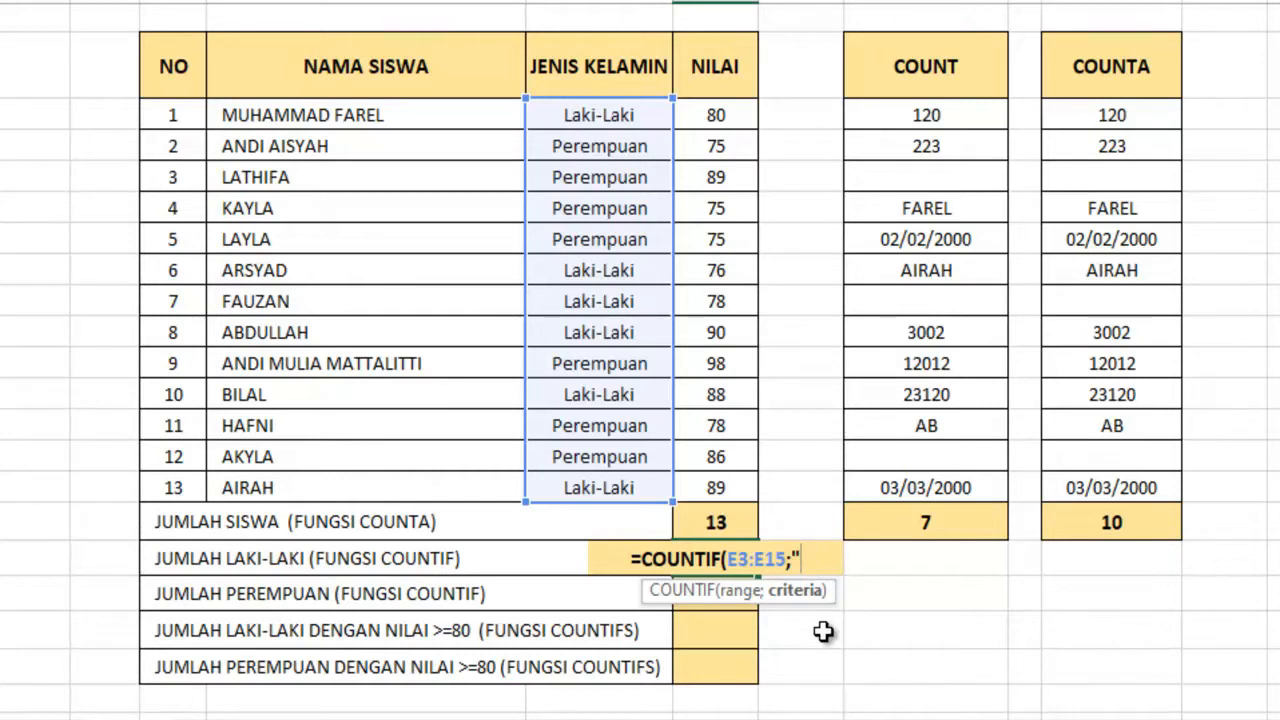
{"action": "type", "text": "LAKI"}
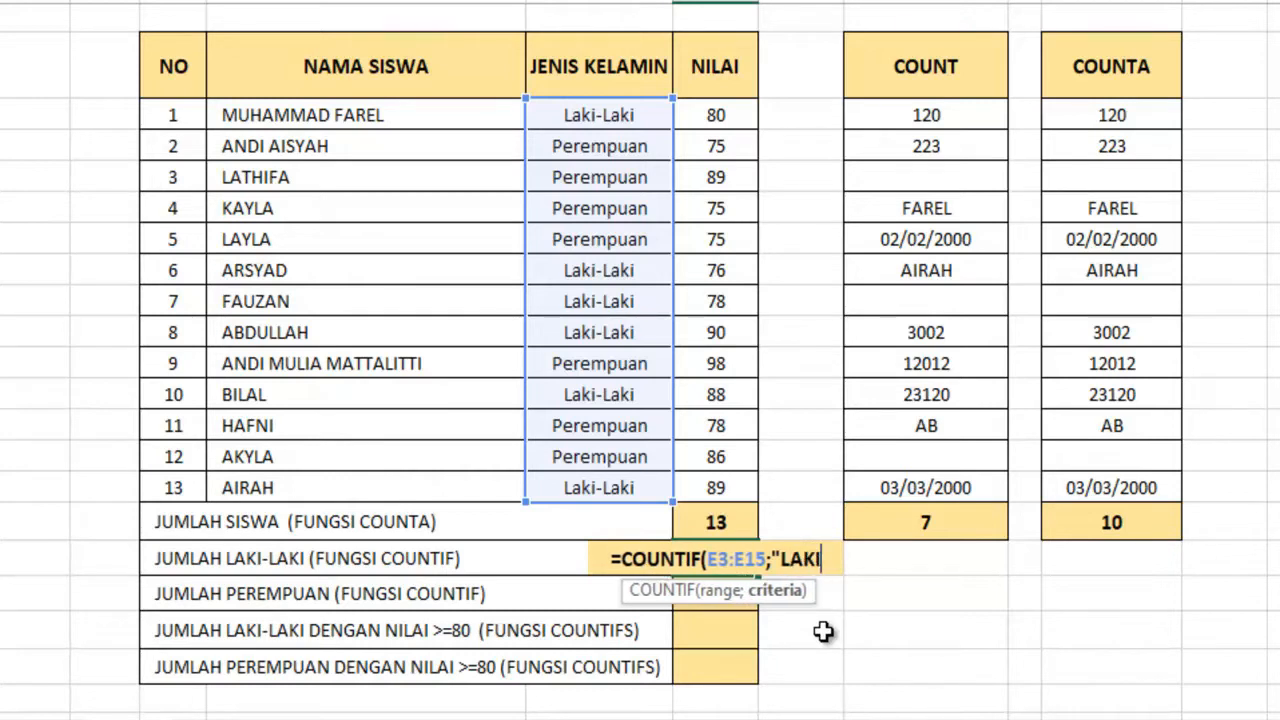
{"action": "type", "text": "-LAKI"}
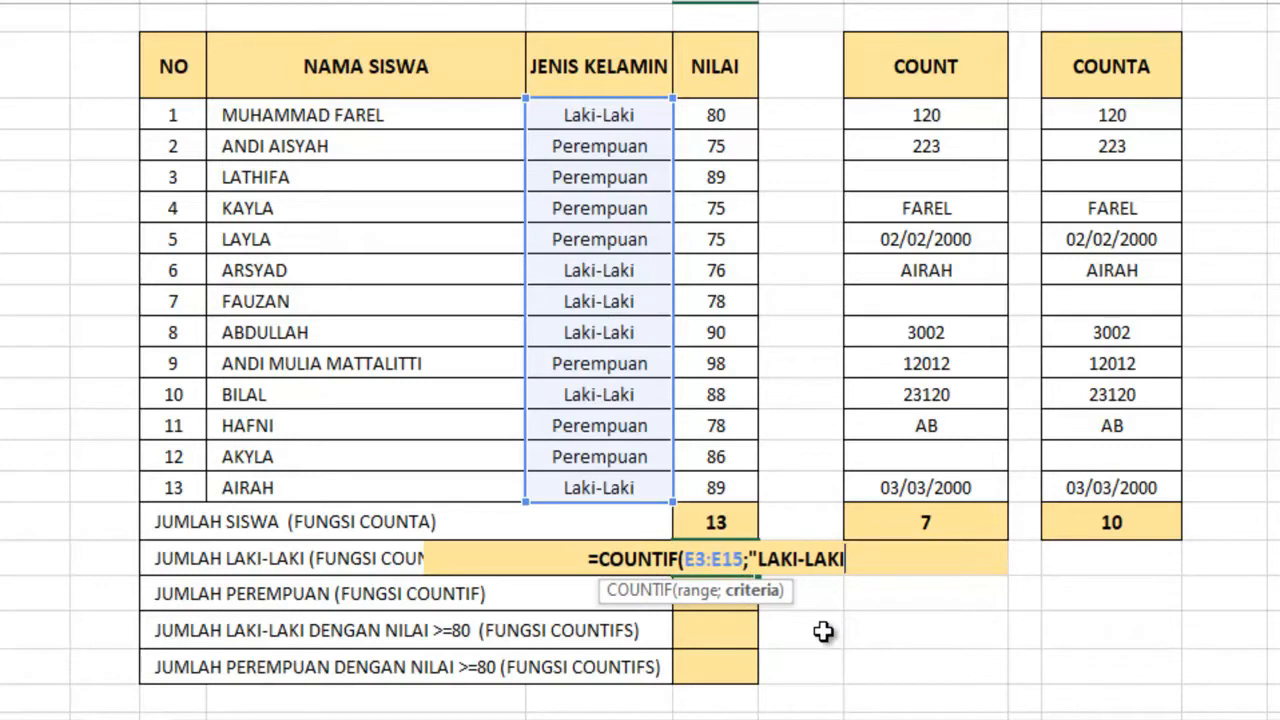
{"action": "type", "text": "\""}
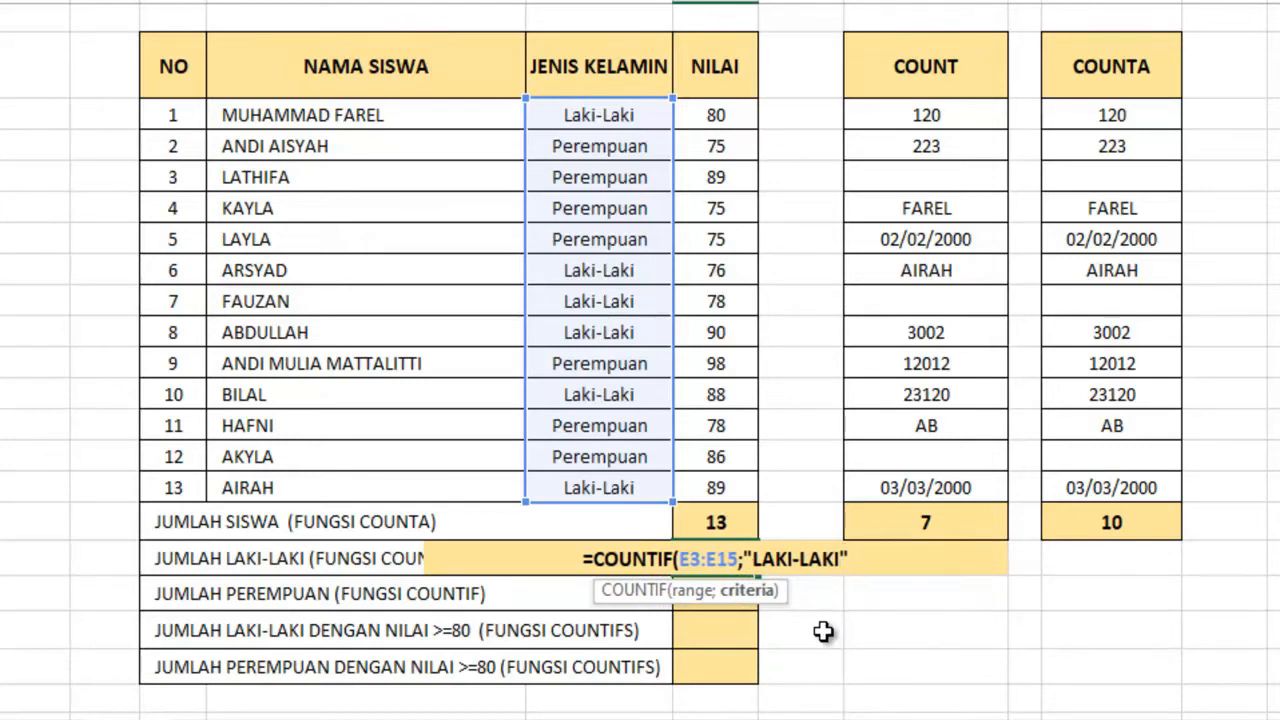
{"action": "type", "text": ")"}
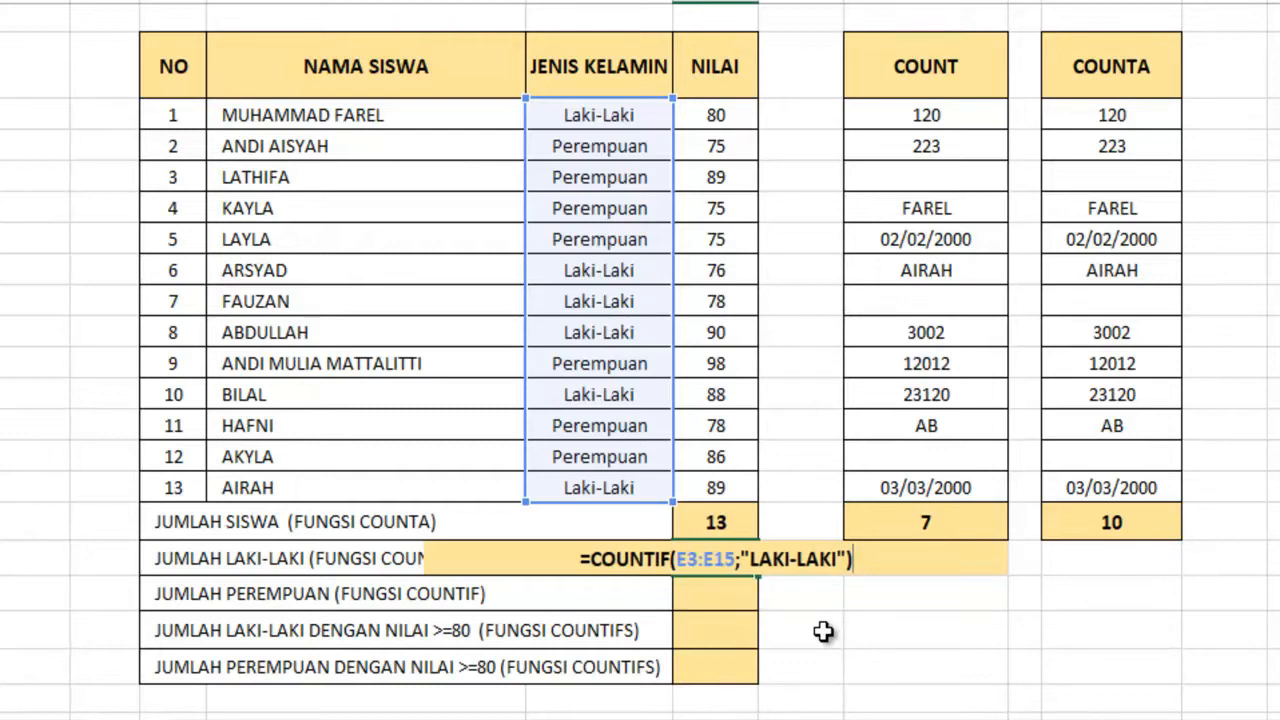
{"action": "key", "text": "Return"}
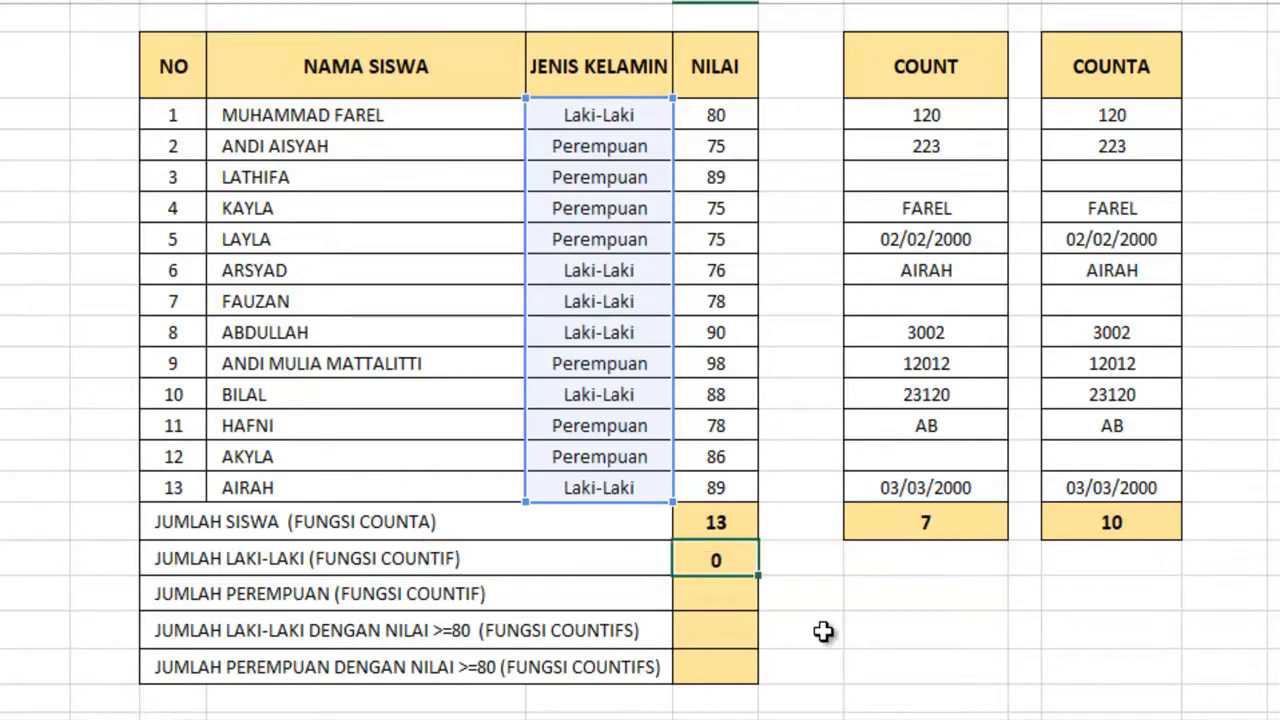
Enter =COUNTIF(E3:E15;"PEREMPUAN") in the NILAI cell of the JUMLAH PEREMPUAN (FUNGSI COUNTIF) row
{"action": "left_click", "coordinate": [719, 563]}
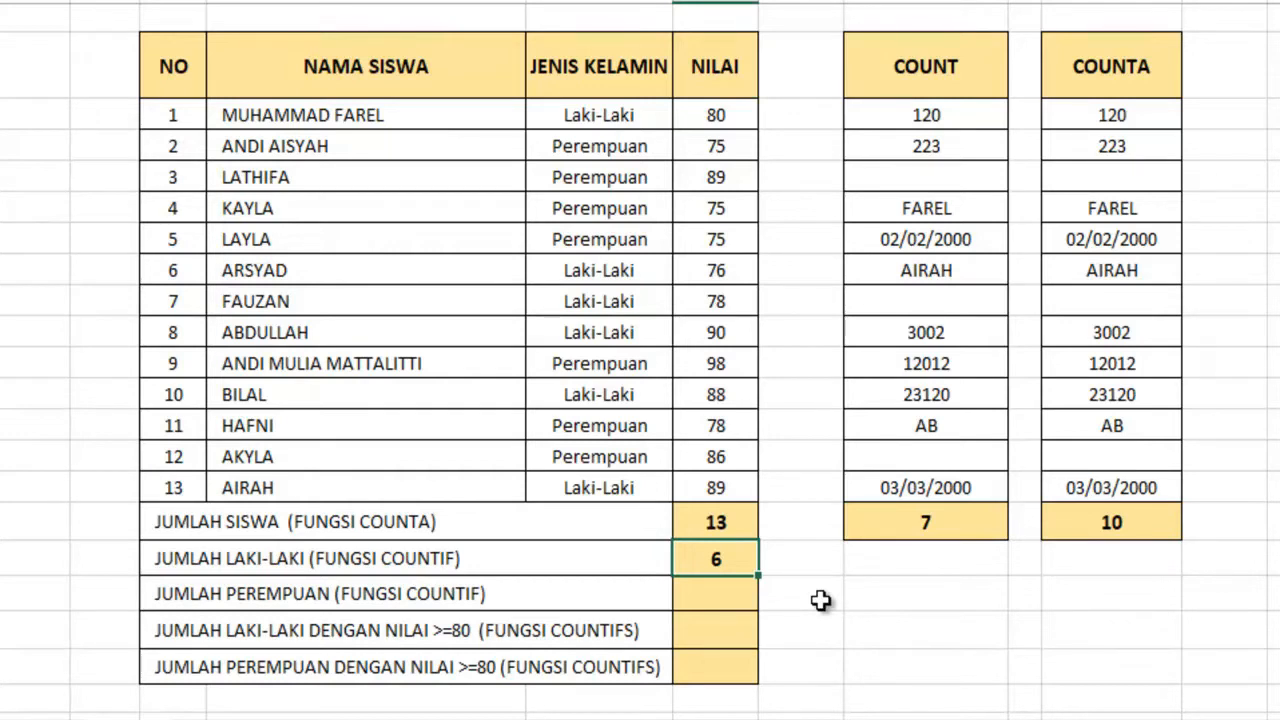
{"action": "key", "text": "Down"}
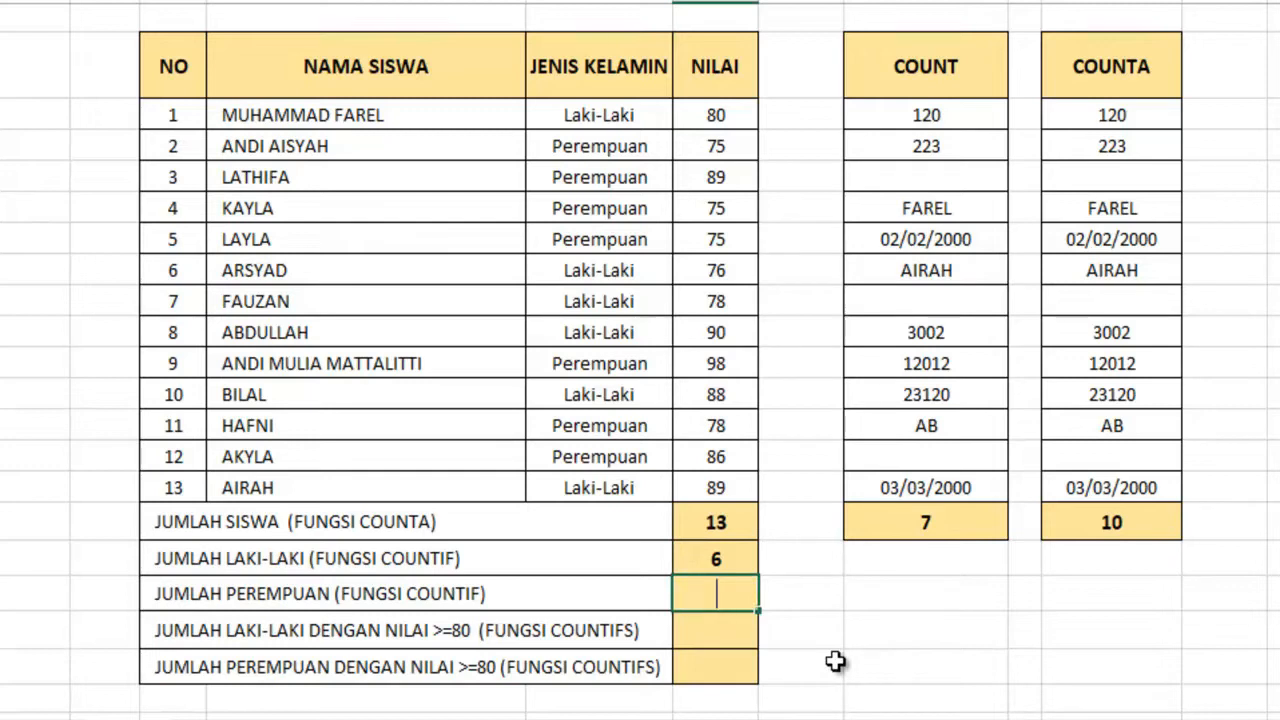
{"action": "type", "text": "=COUNTIF"}
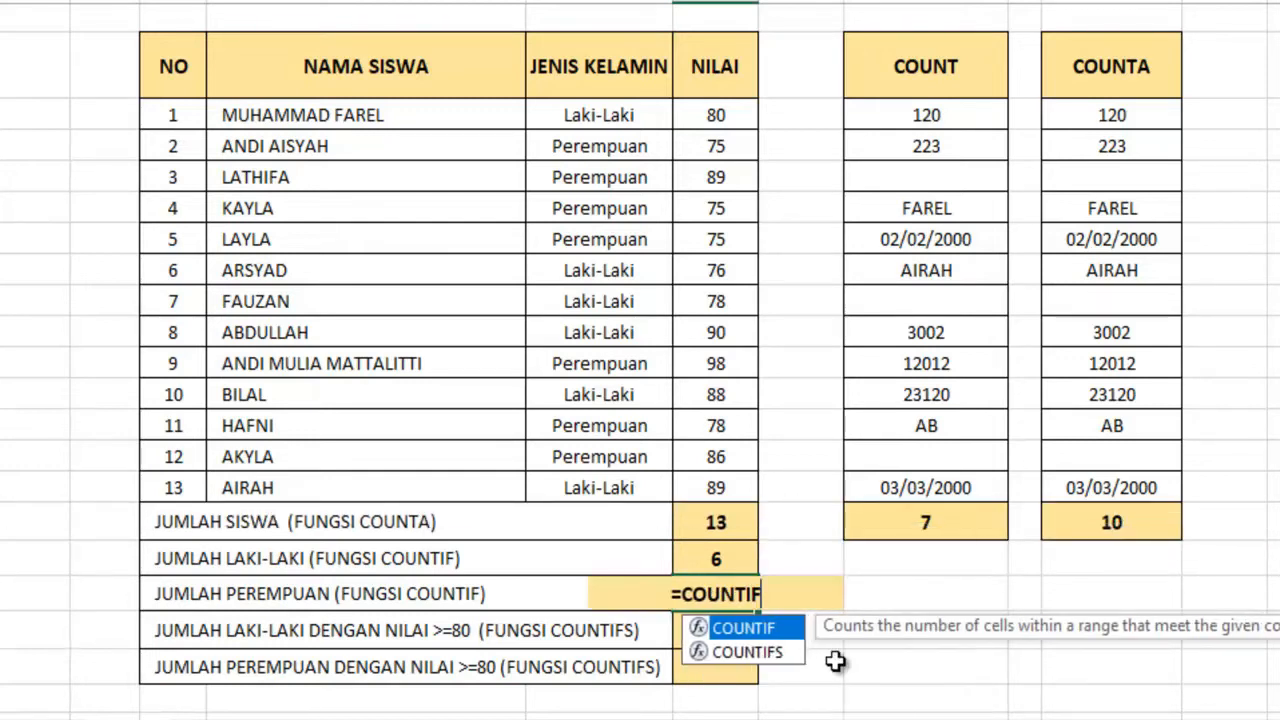
{"action": "type", "text": "("}
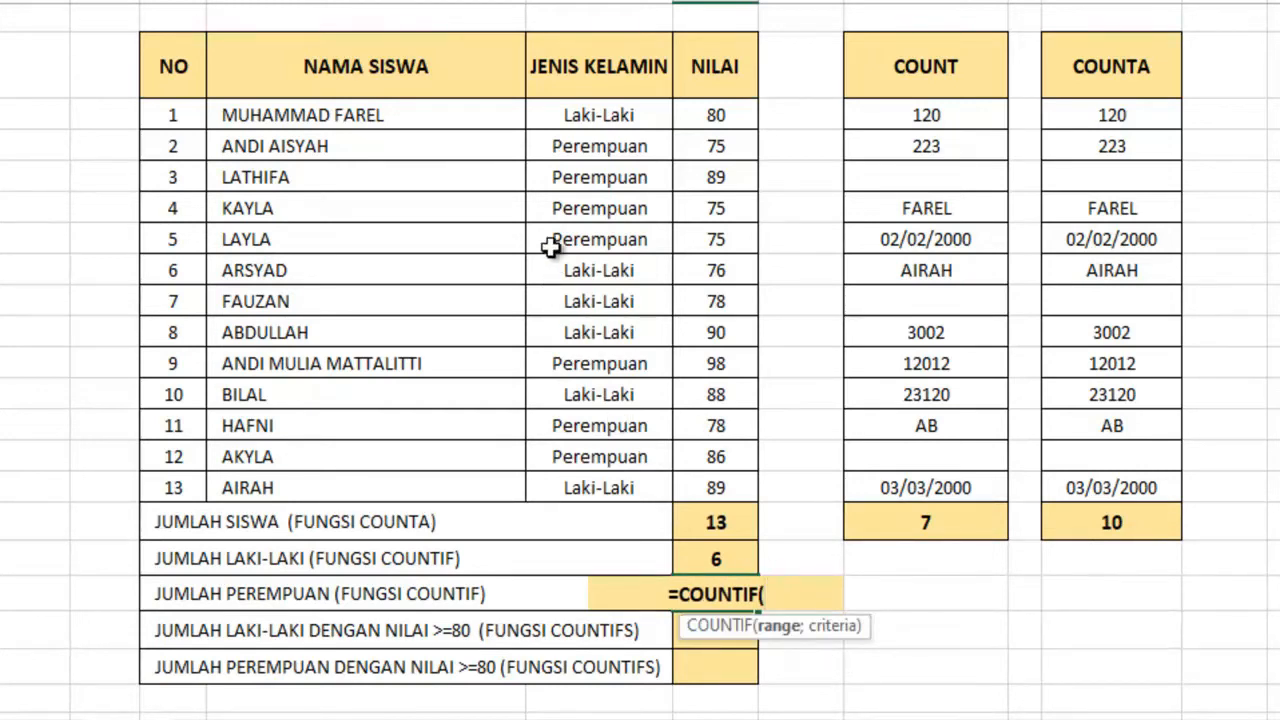
{"action": "left_click_drag", "start_coordinate": [610, 112], "coordinate": [623, 486]}
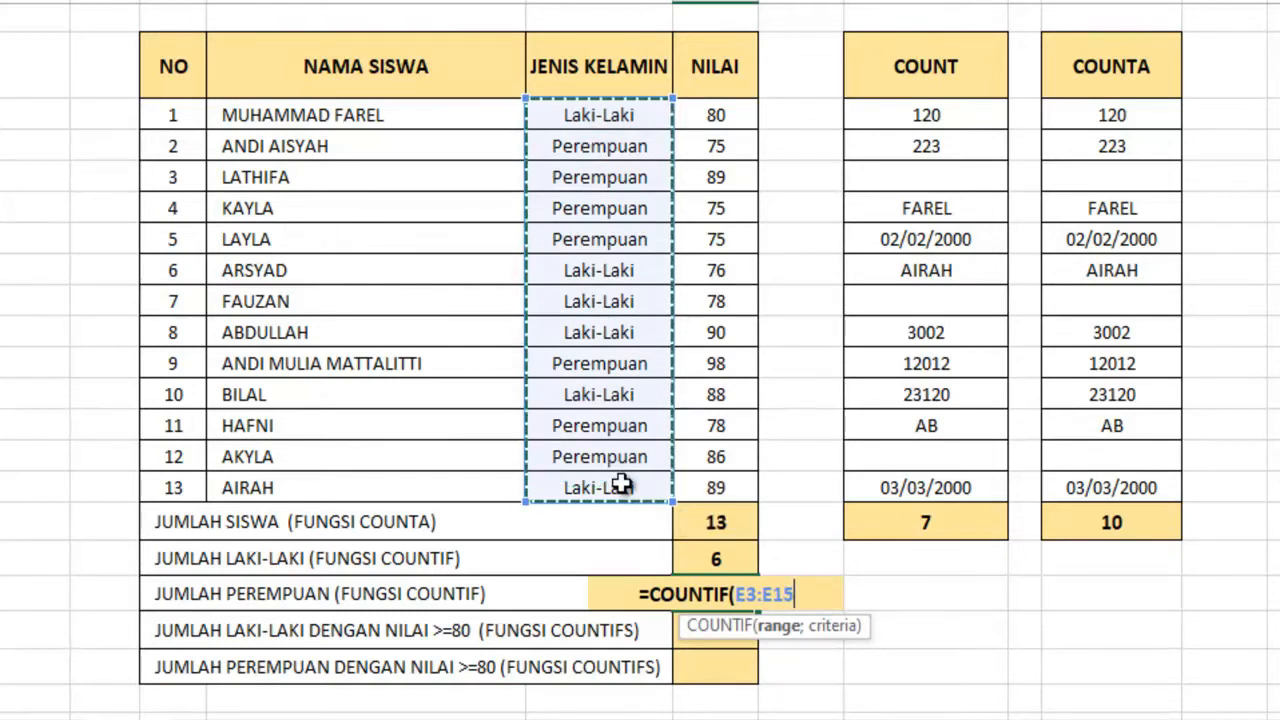
{"action": "type", "text": ";"}
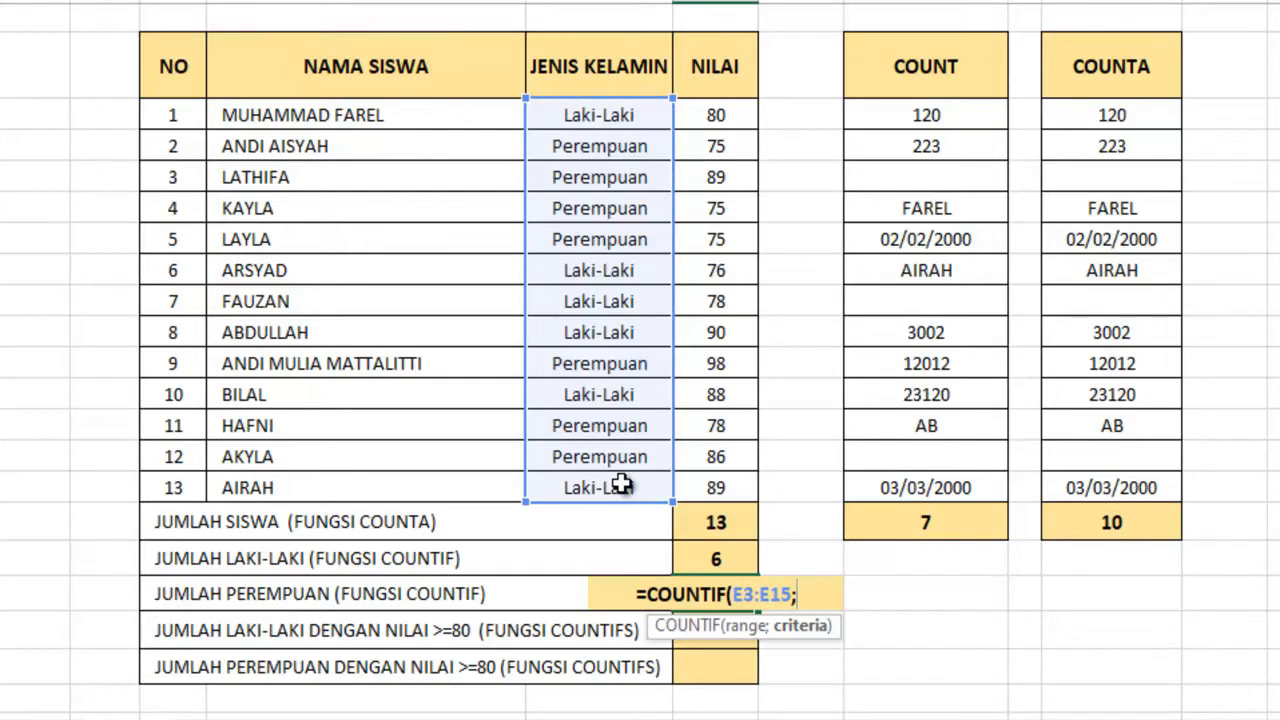
{"action": "type", "text": "\""}
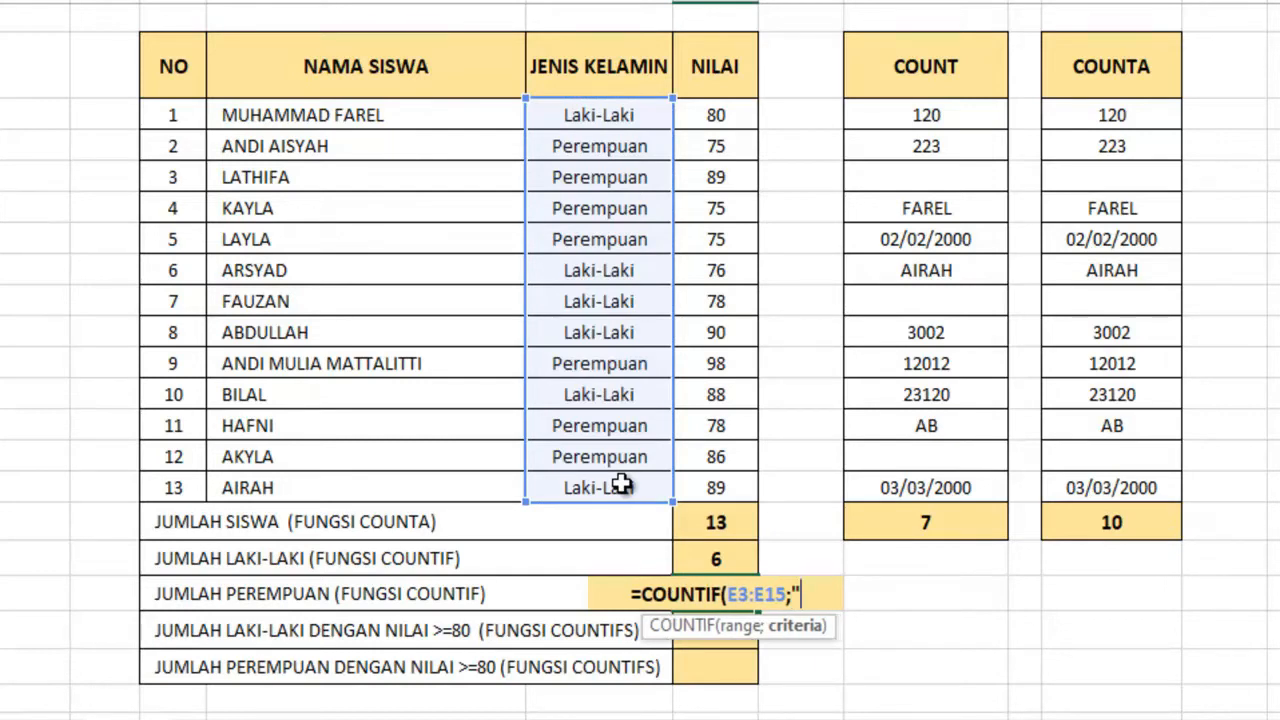
{"action": "type", "text": "PEP"}
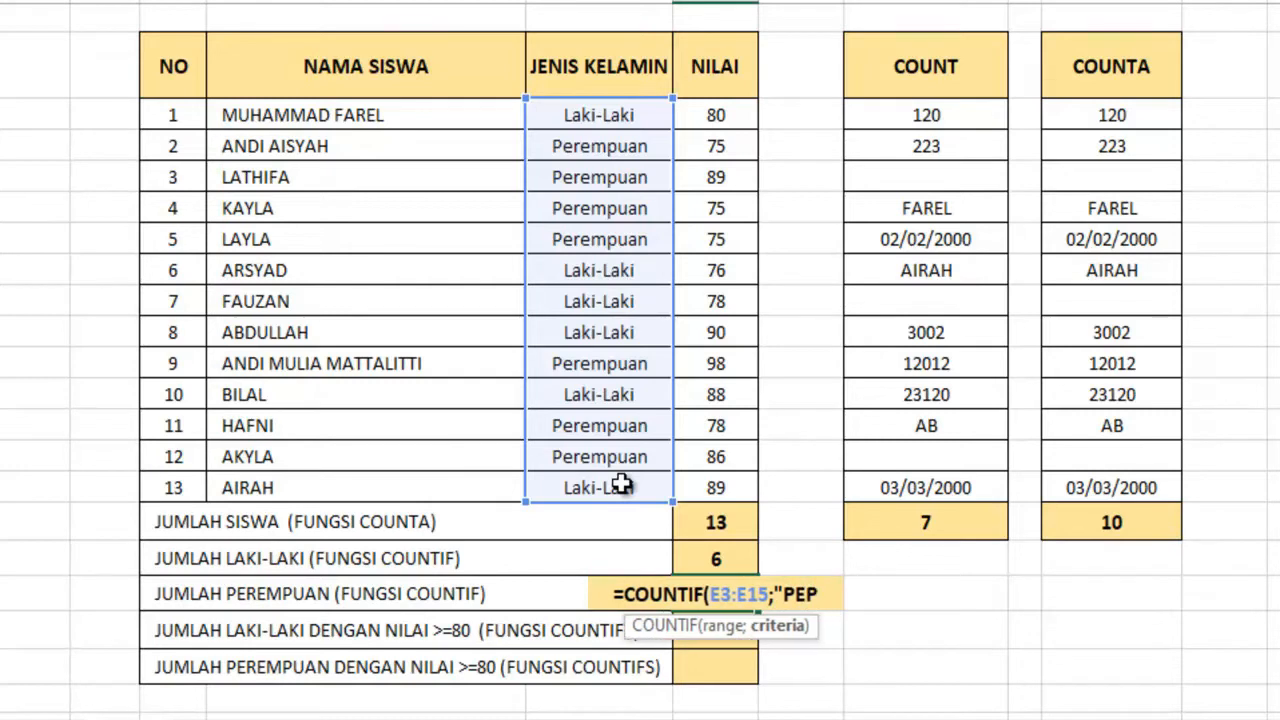
{"action": "key", "text": "BackSpace"}
{"action": "type", "text": "RE"}
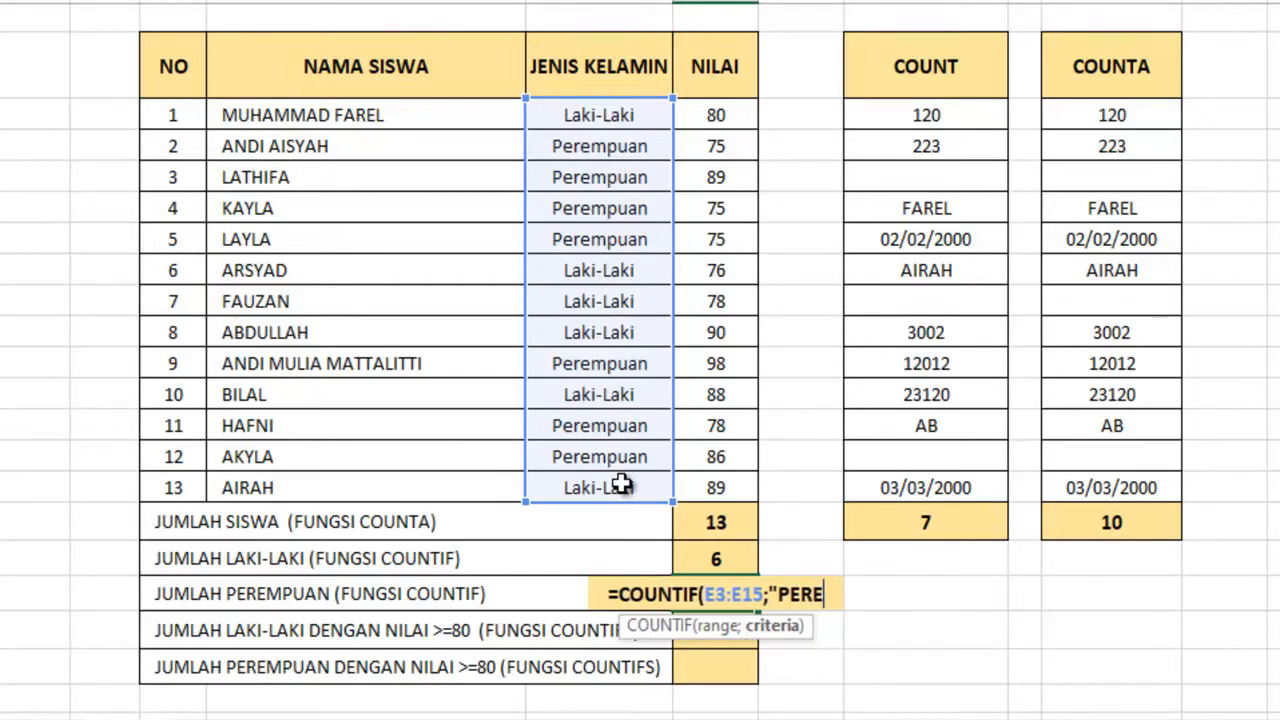
{"action": "type", "text": "MPUAN"}
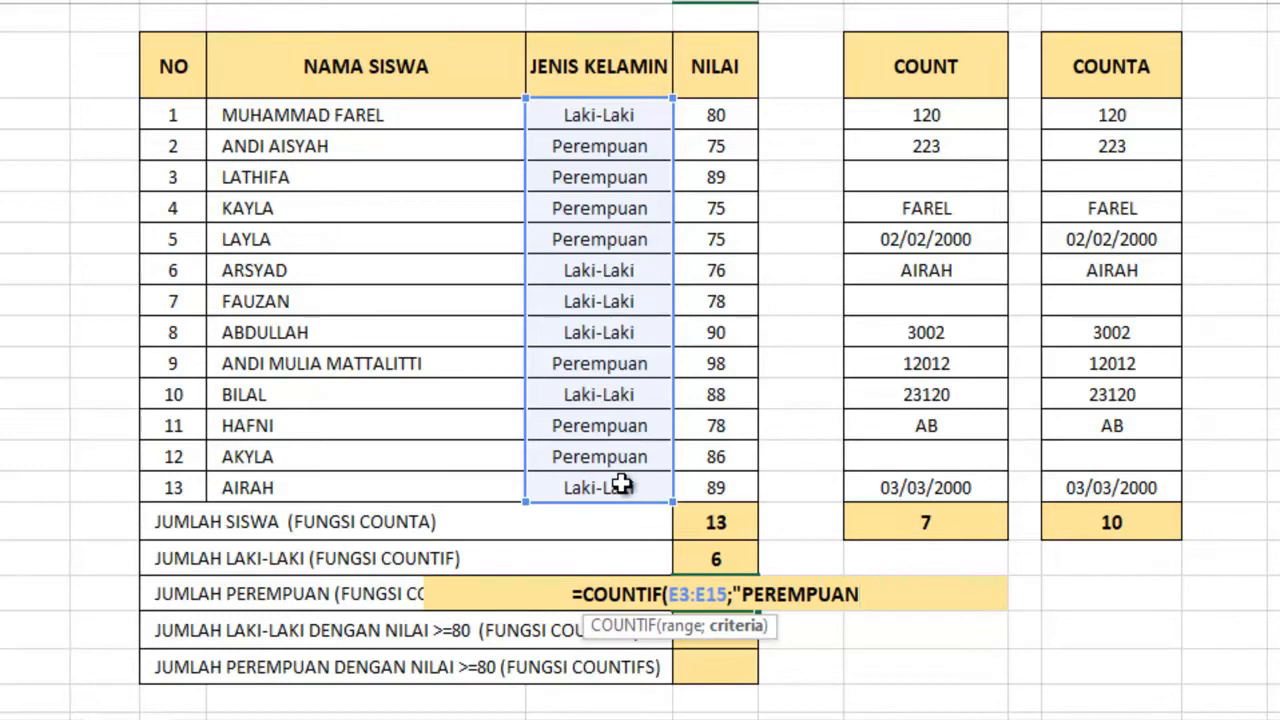
{"action": "type", "text": "\""}
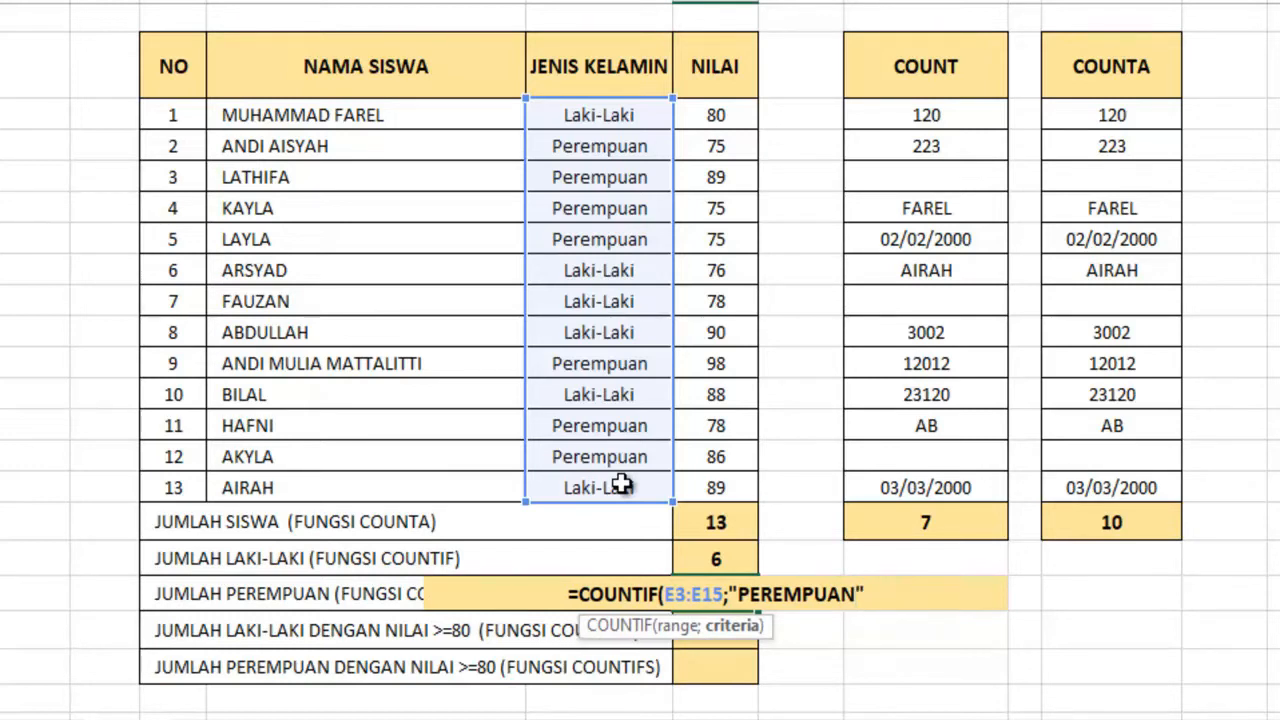
{"action": "type", "text": ")"}
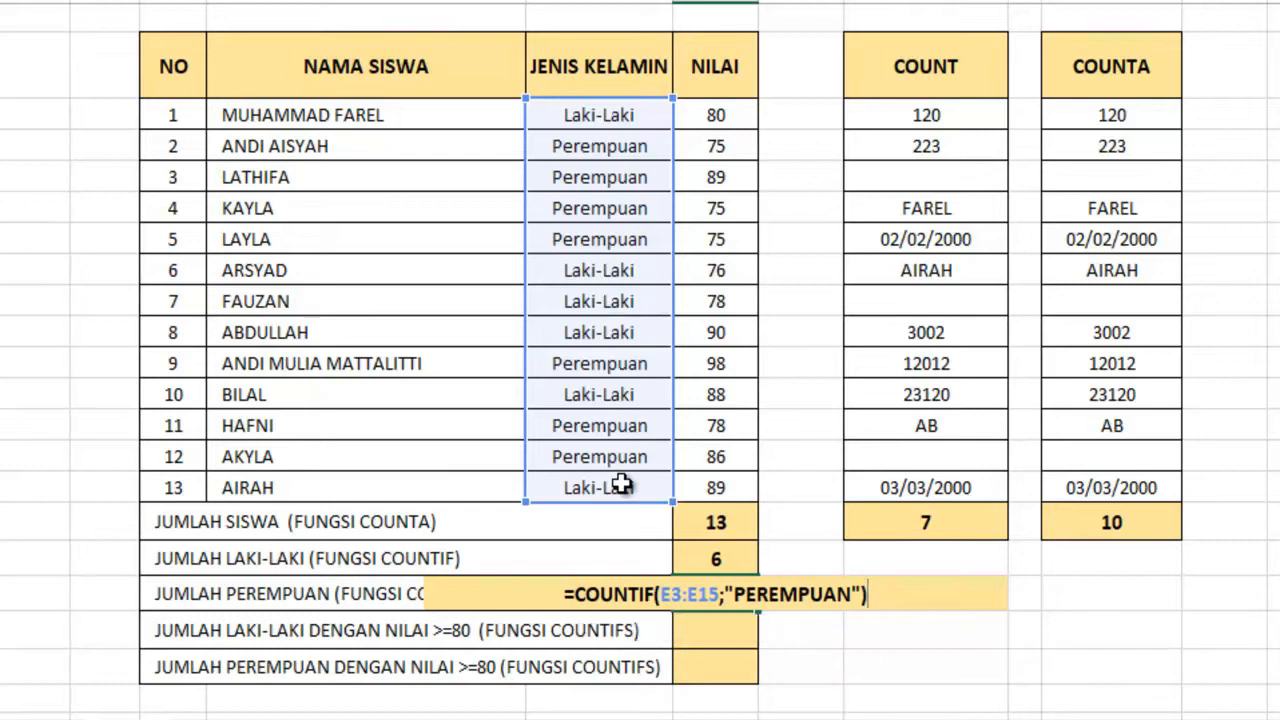
{"action": "key", "text": "Return"}
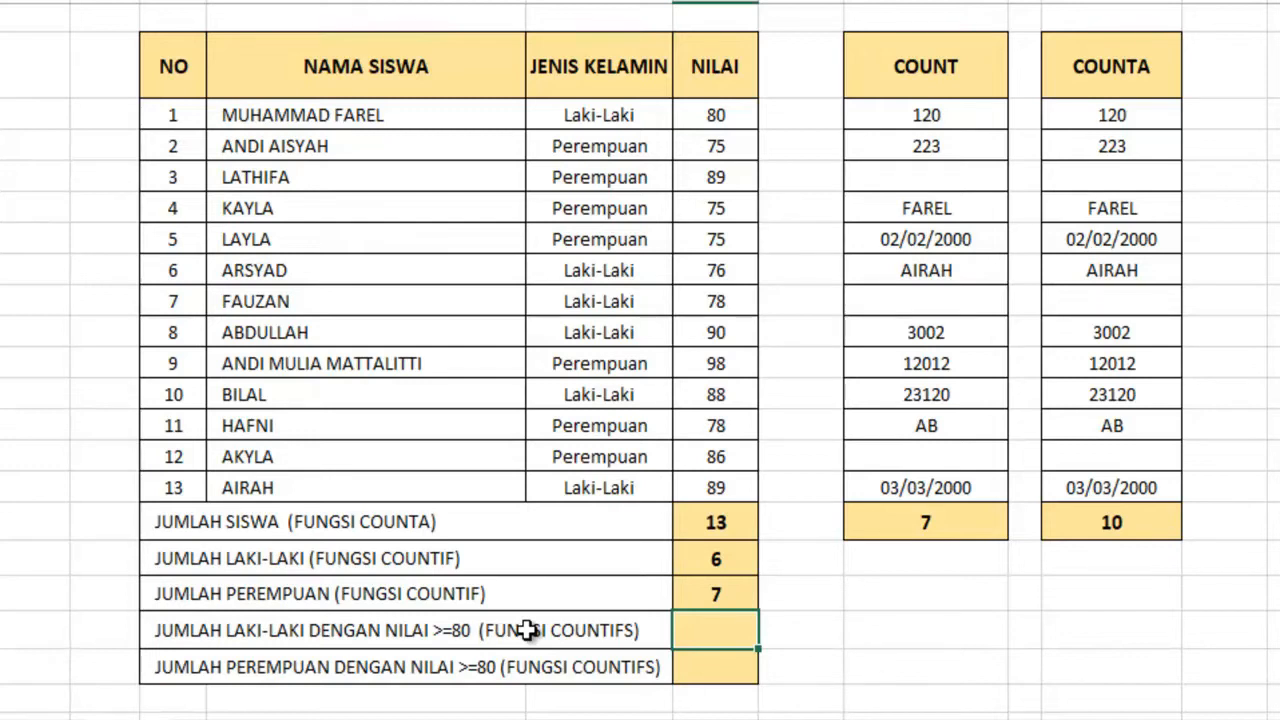
Start a COUNTIFS formula in the JUMLAH LAKI-LAKI DENGAN NILAI >=80 row with range E3:E15 and criterion "LAKI-LAKI"
{"action": "left_click", "coordinate": [749, 632]}
{"action": "type", "text": "=COUNTIFS"}
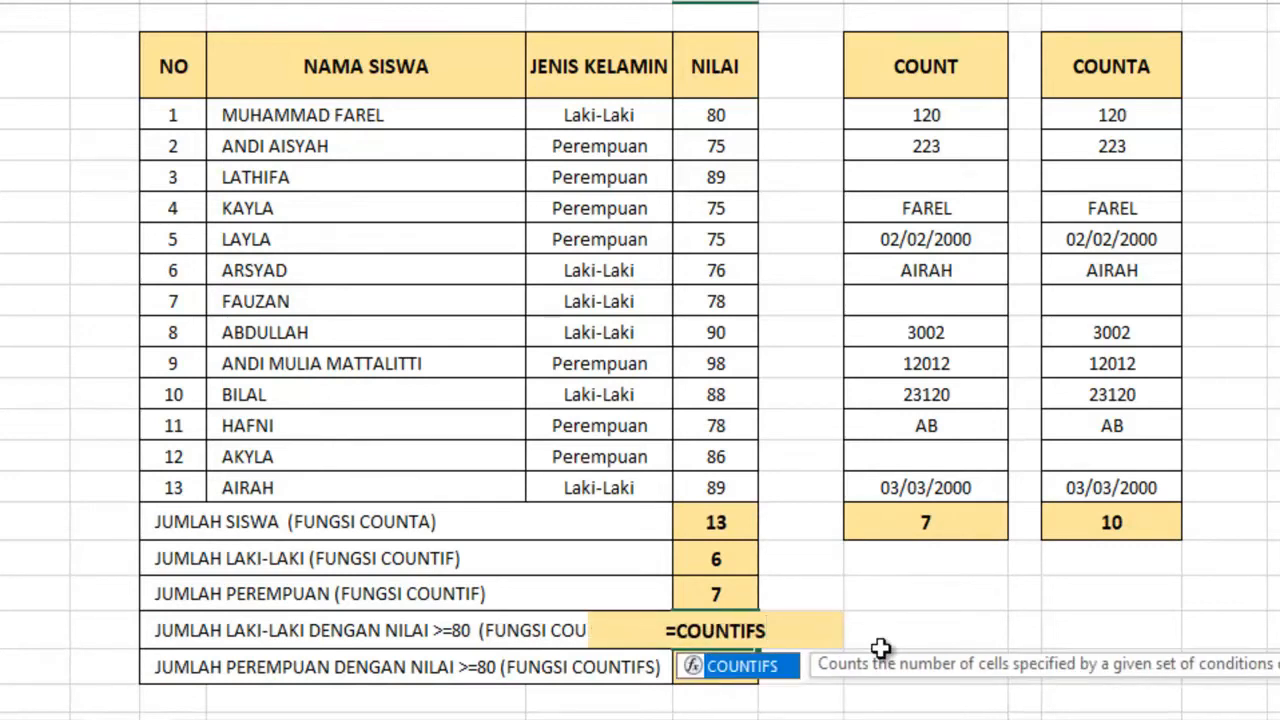
{"action": "type", "text": "("}
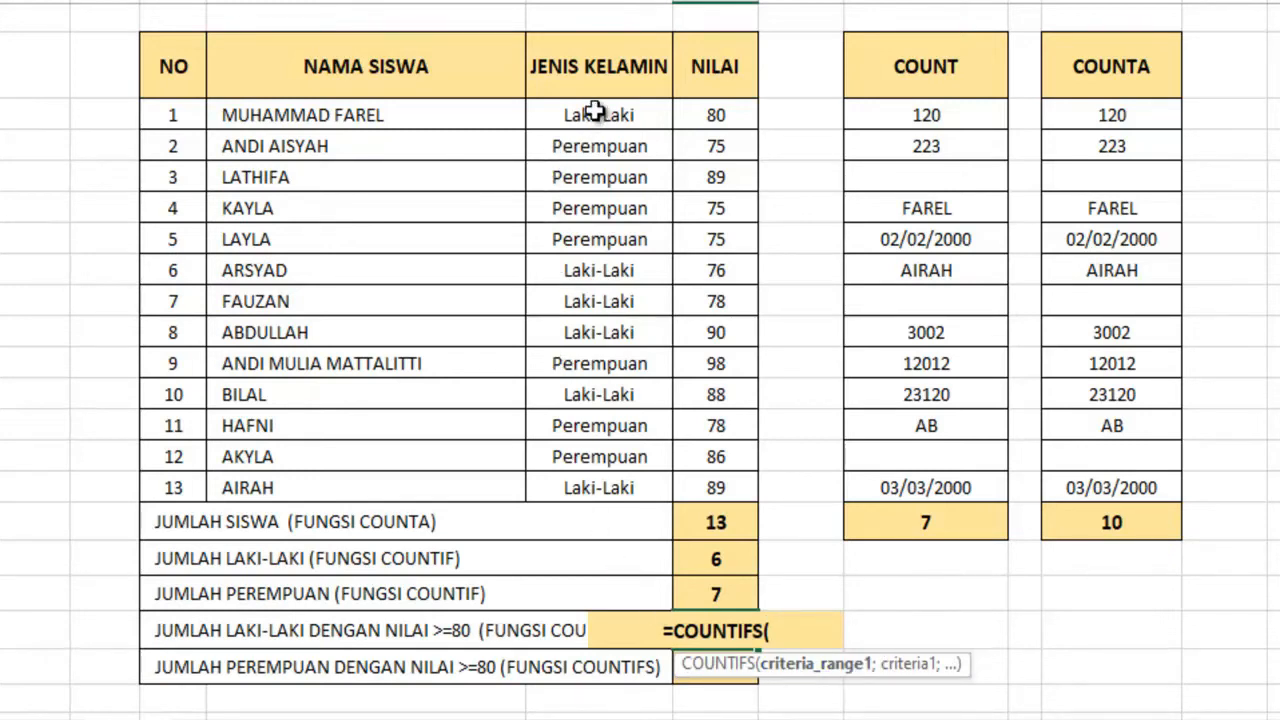
{"action": "left_click_drag", "start_coordinate": [596, 108], "coordinate": [591, 489]}
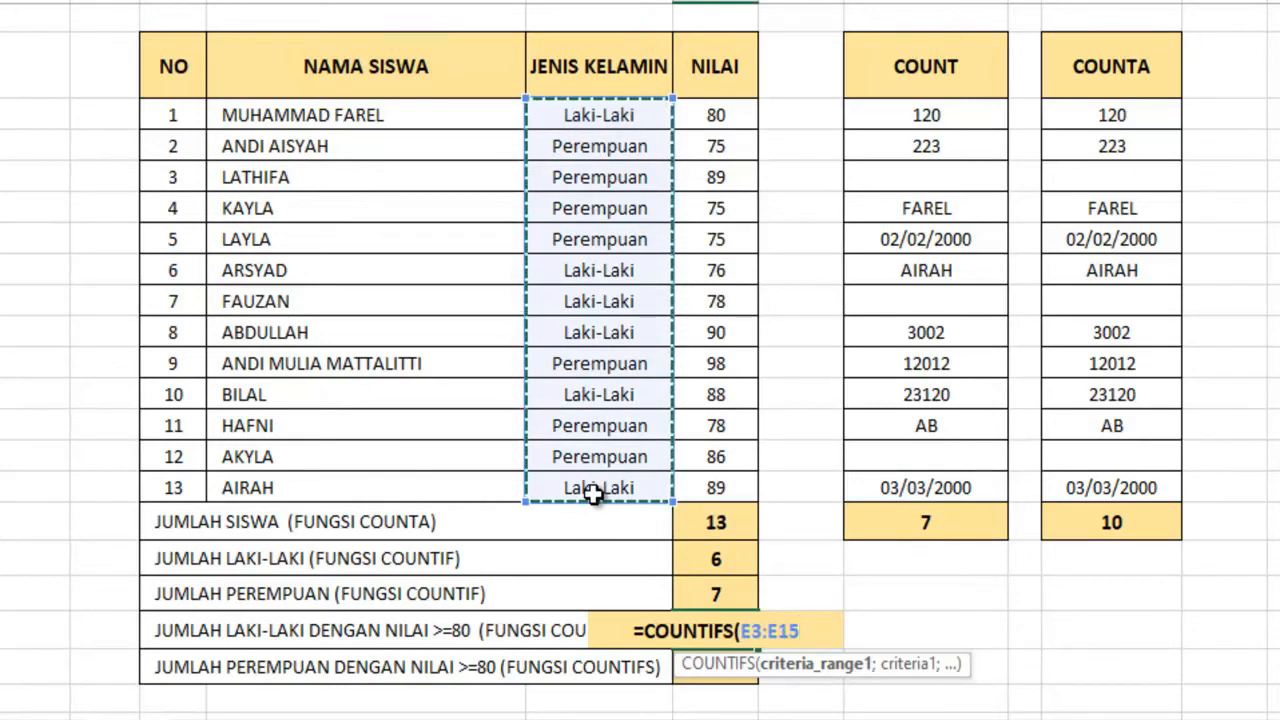
{"action": "type", "text": ";"}
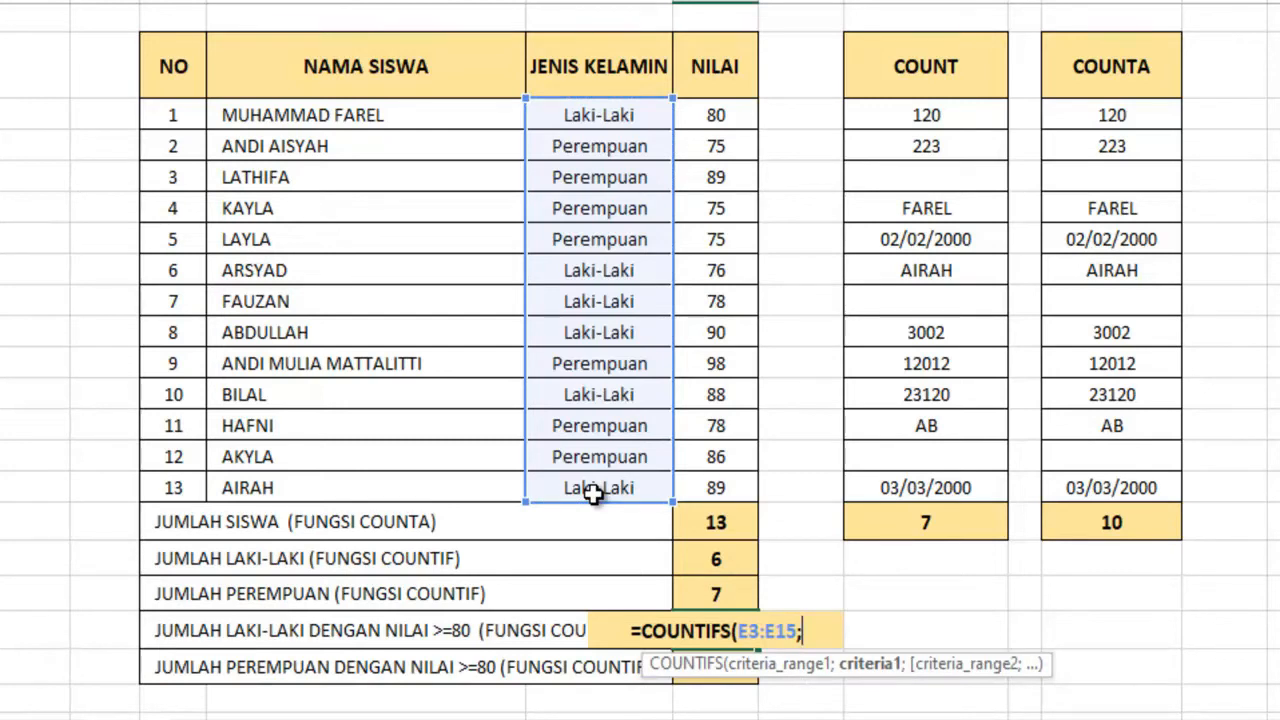
{"action": "type", "text": "\""}
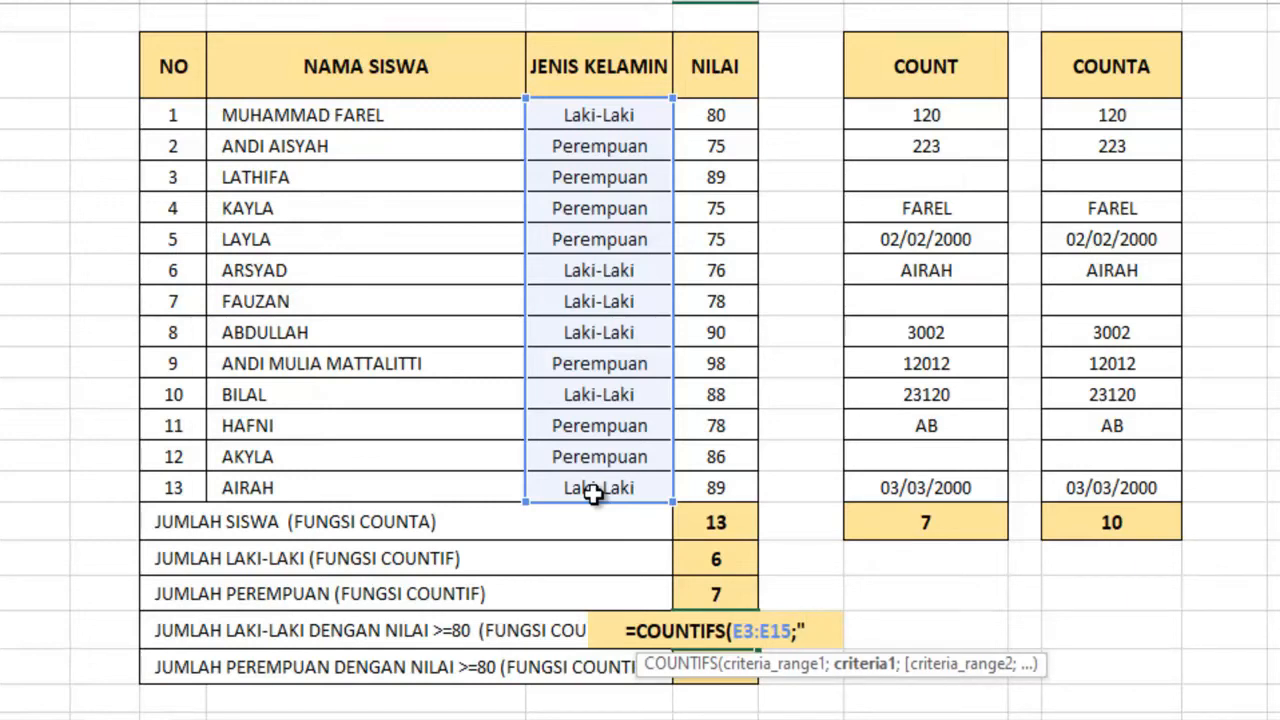
{"action": "type", "text": "LAKI-L"}
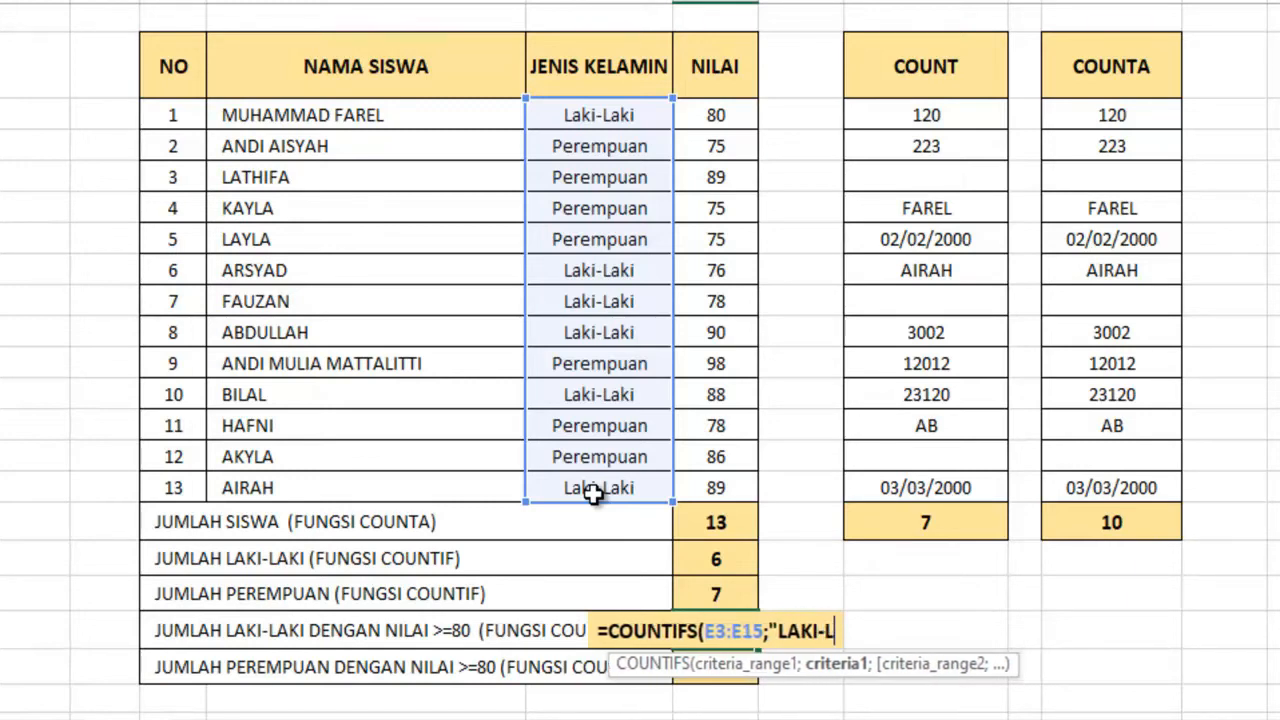
{"action": "type", "text": "AKI\""}
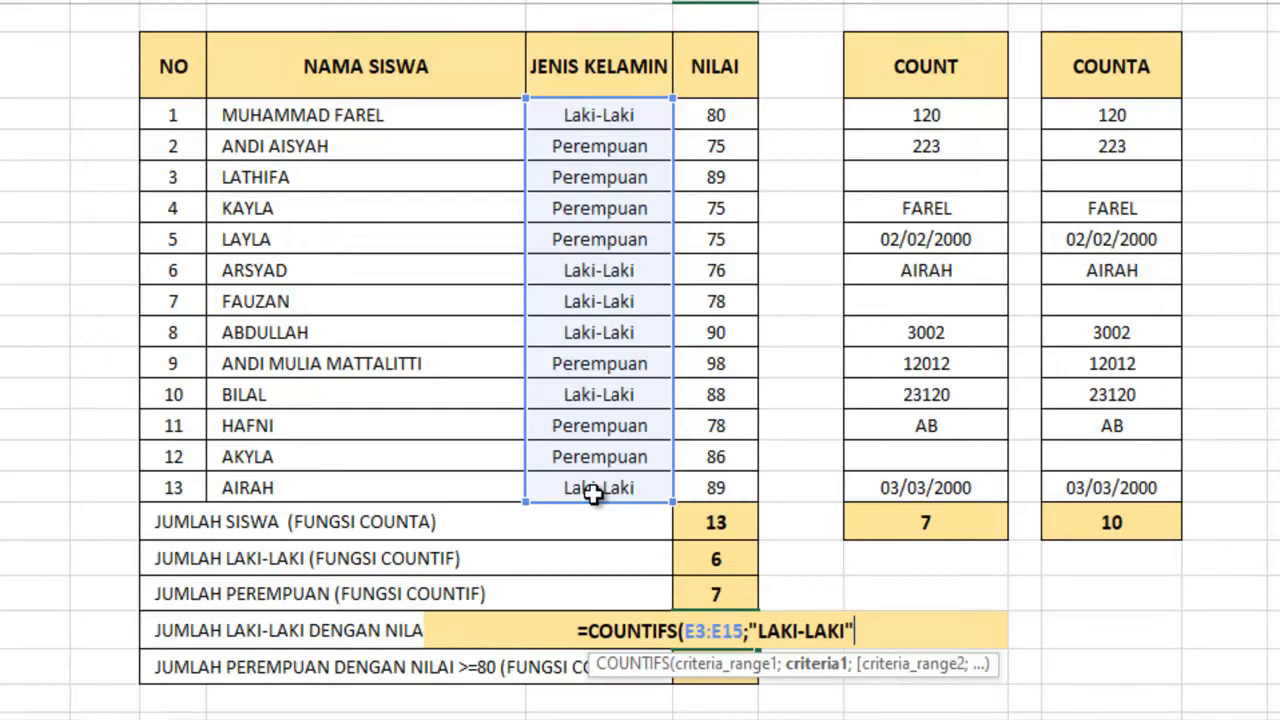
Complete the LAKI-LAKI COUNTIFS formula with the NILAI range F3:F15 and the criterion ">=80"
{"action": "type", "text": ";"}
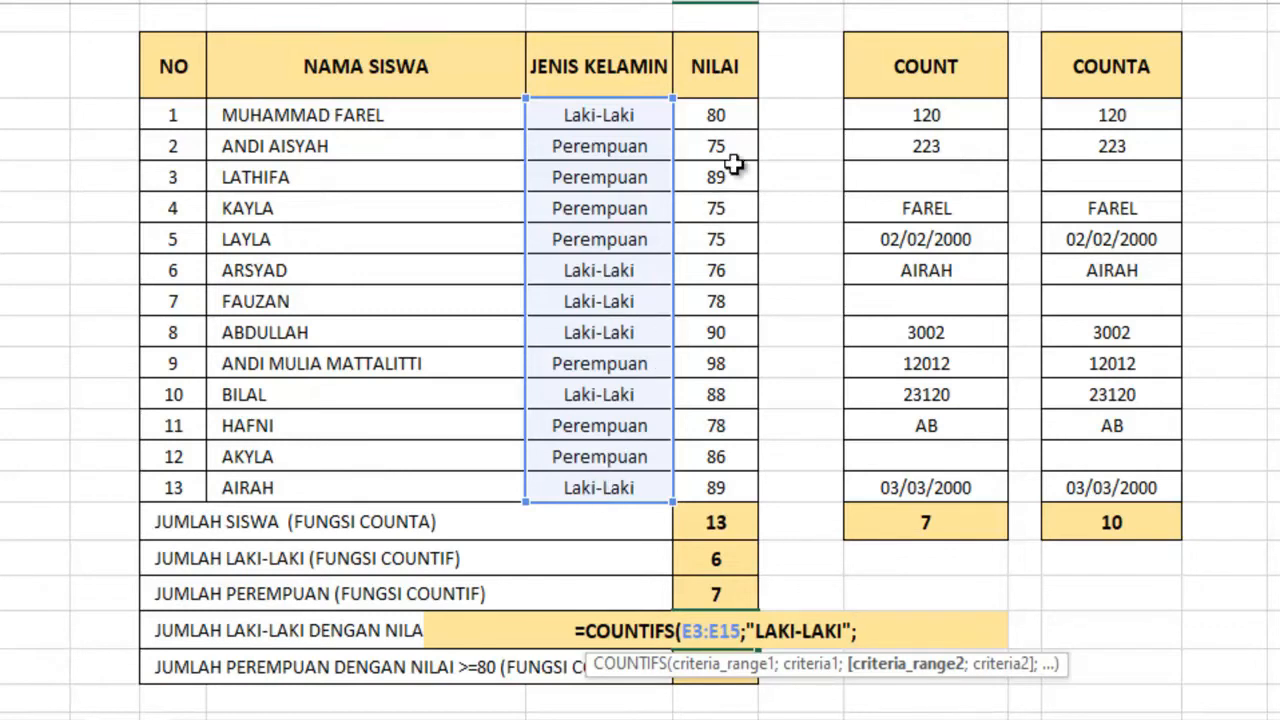
{"action": "left_click_drag", "start_coordinate": [740, 112], "coordinate": [733, 193]}
{"action": "left_click_drag", "start_coordinate": [727, 384], "coordinate": [735, 487]}
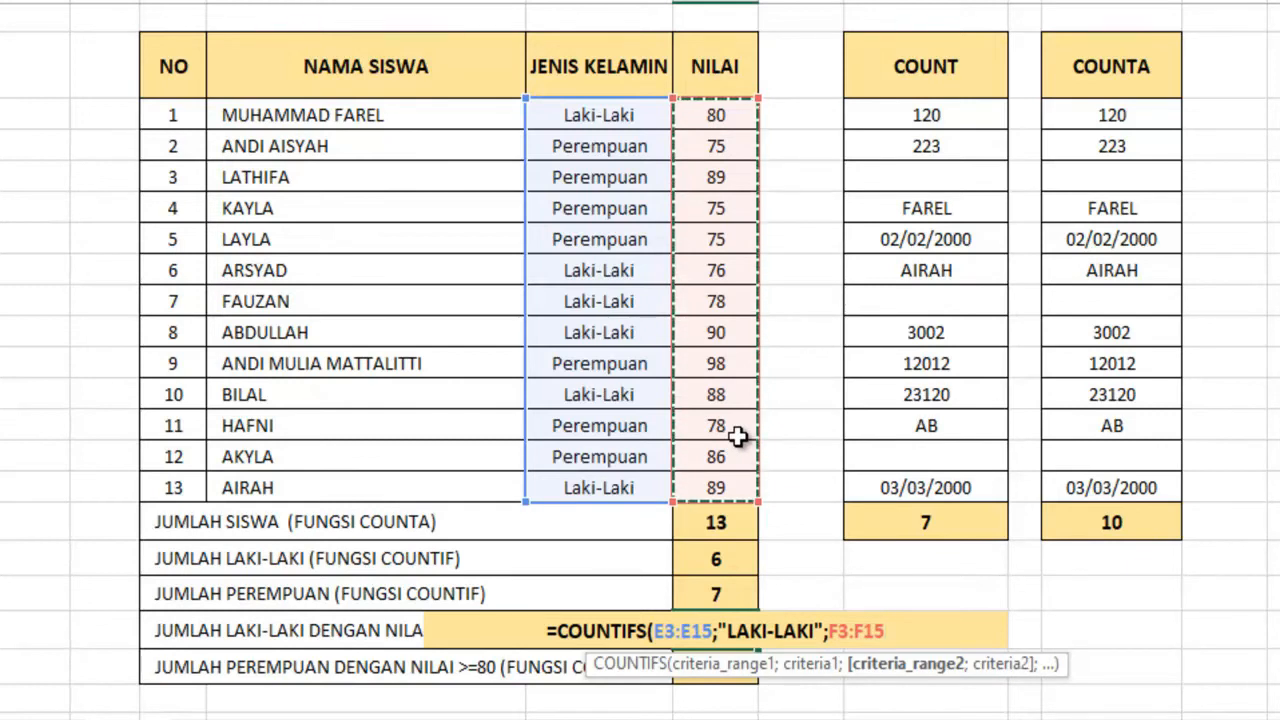
{"action": "type", "text": ";"}
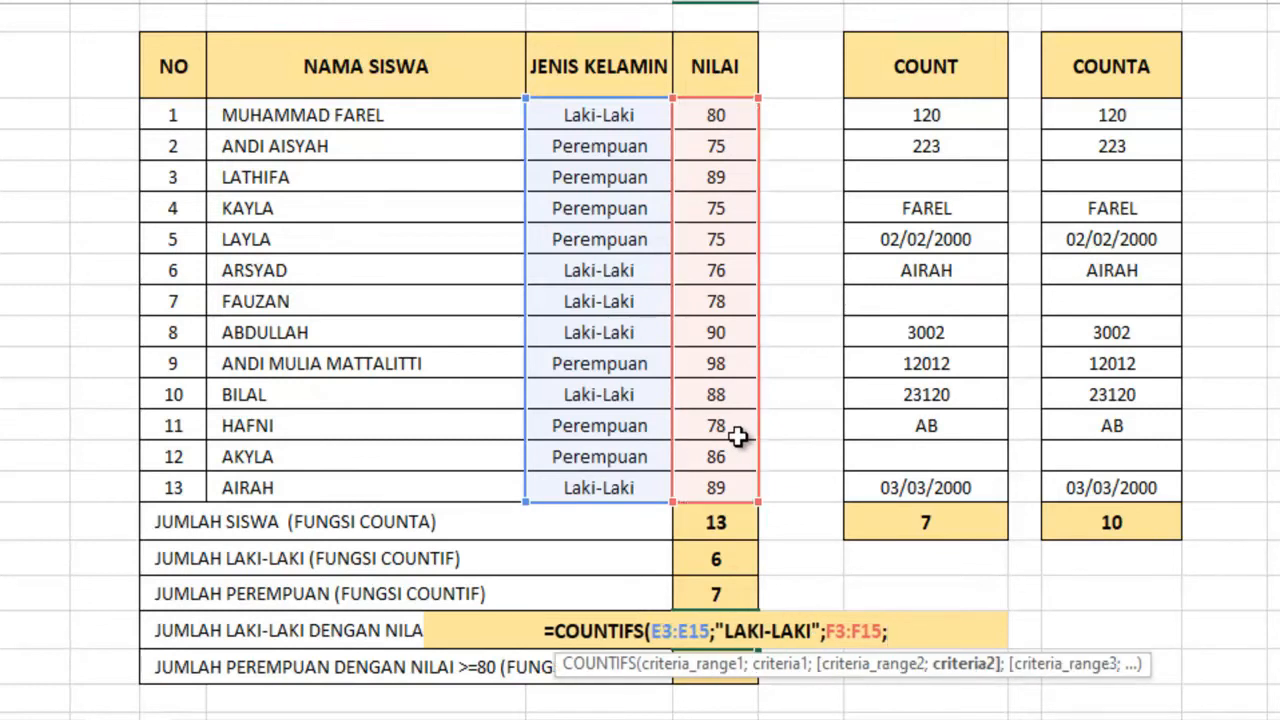
{"action": "type", "text": "\""}
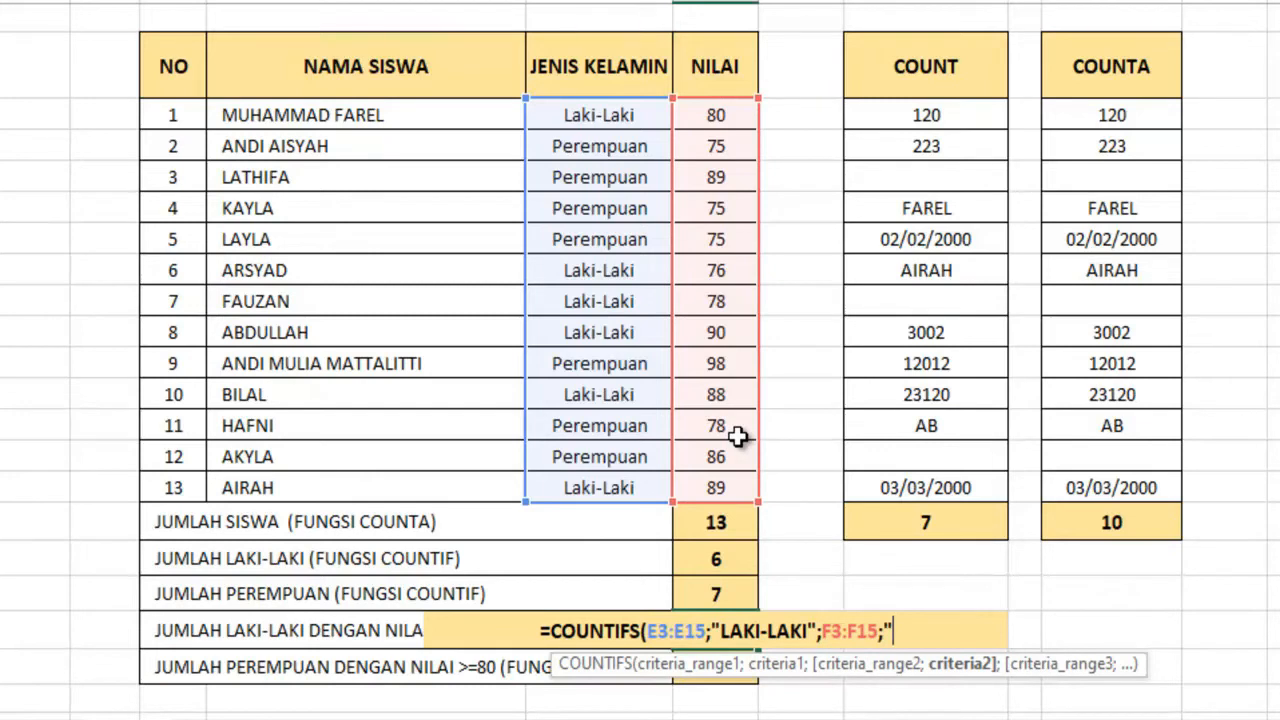
{"action": "type", "text": ">=8-"}
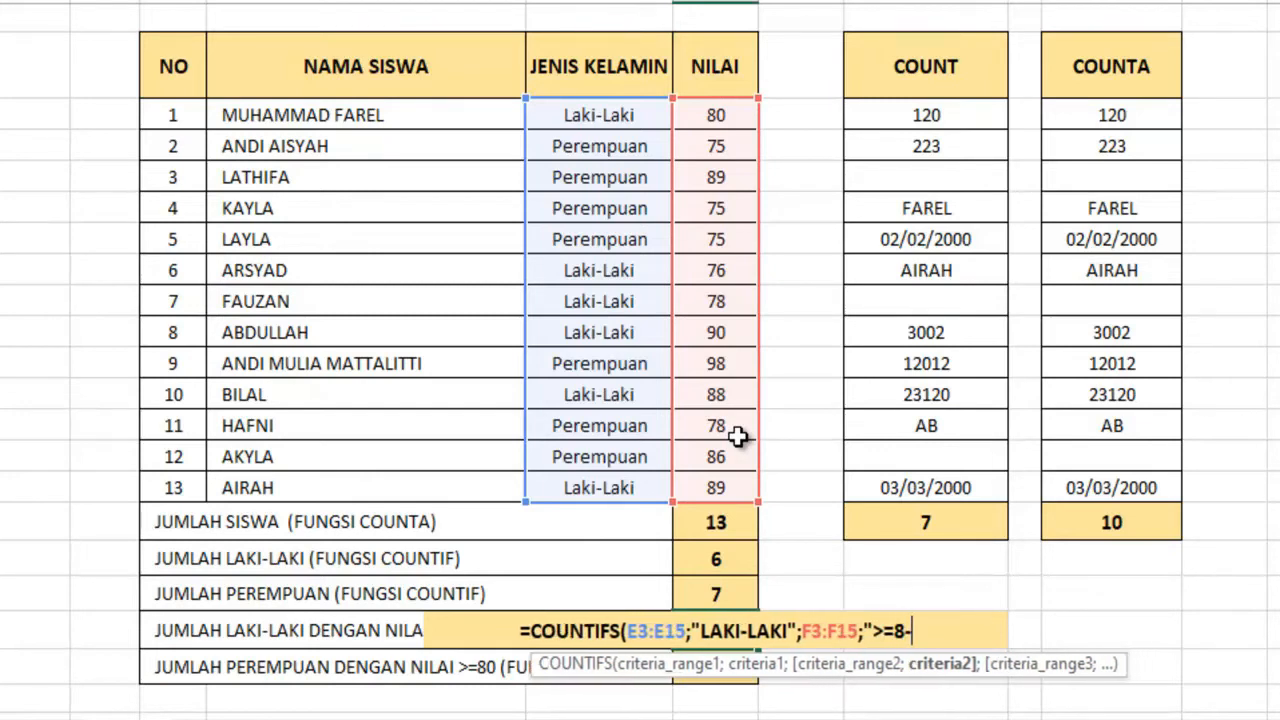
{"action": "key", "text": "BackSpace"}
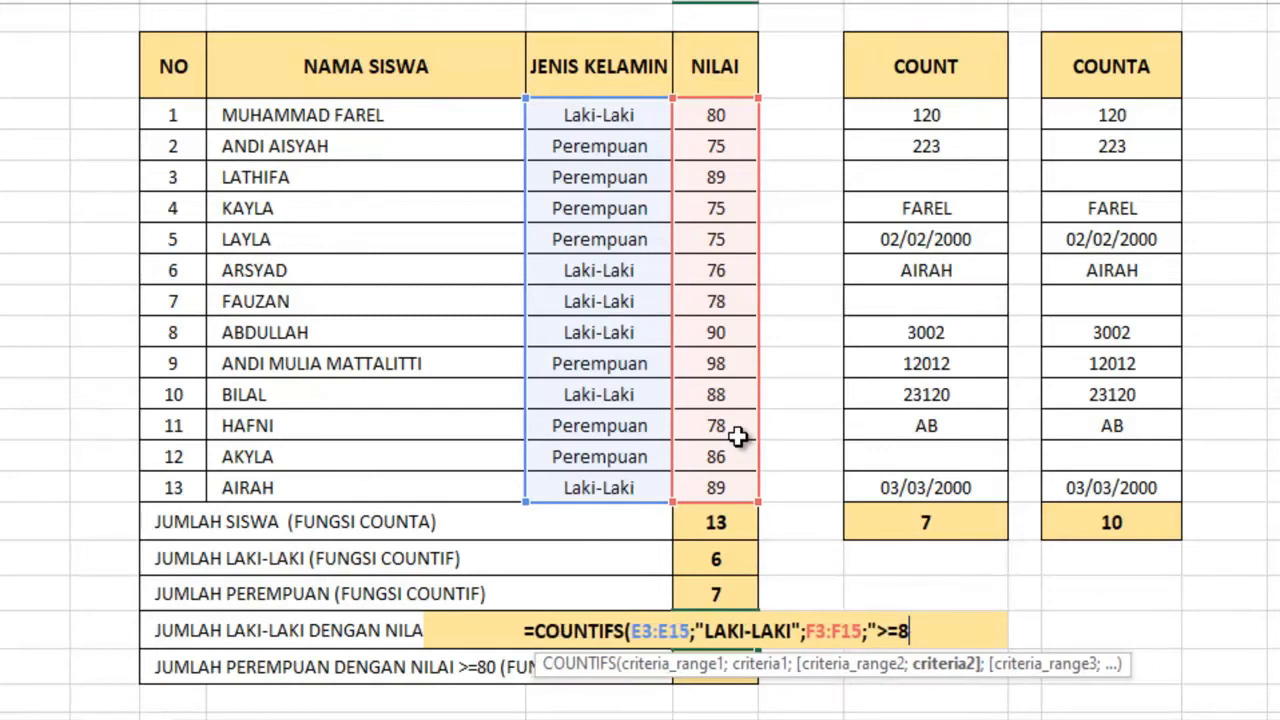
{"action": "type", "text": "0\""}
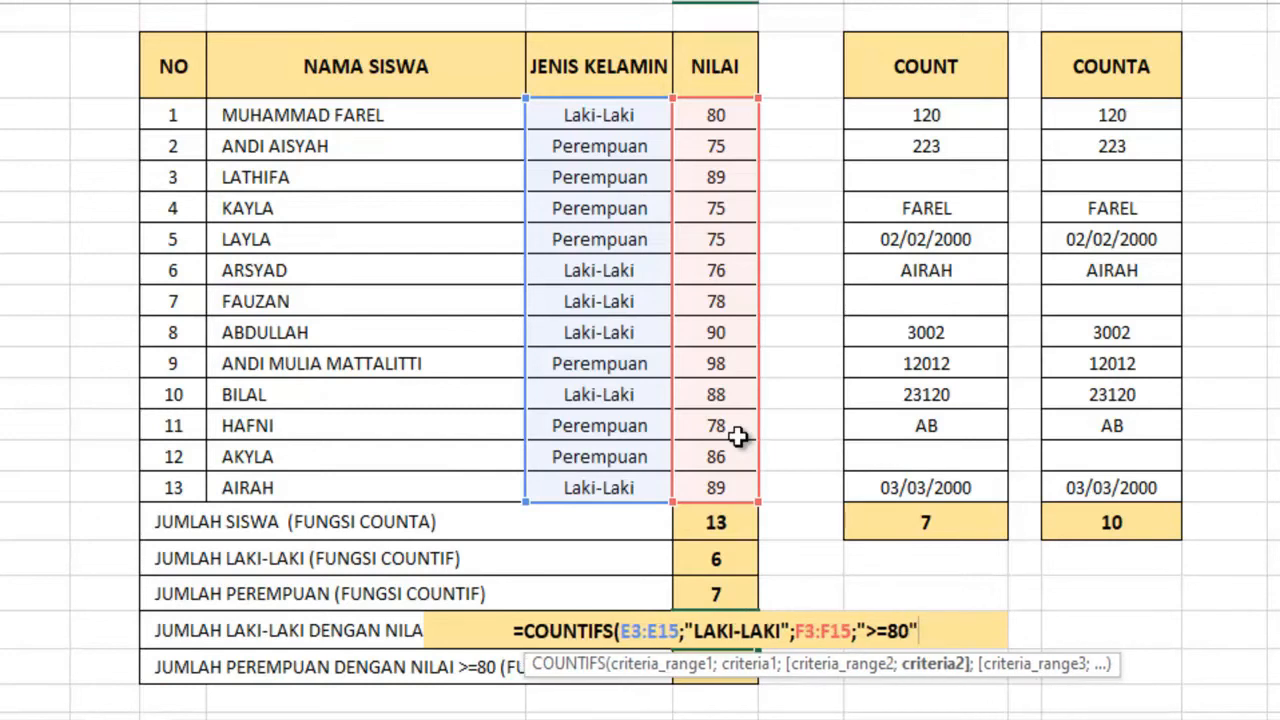
{"action": "type", "text": ")"}
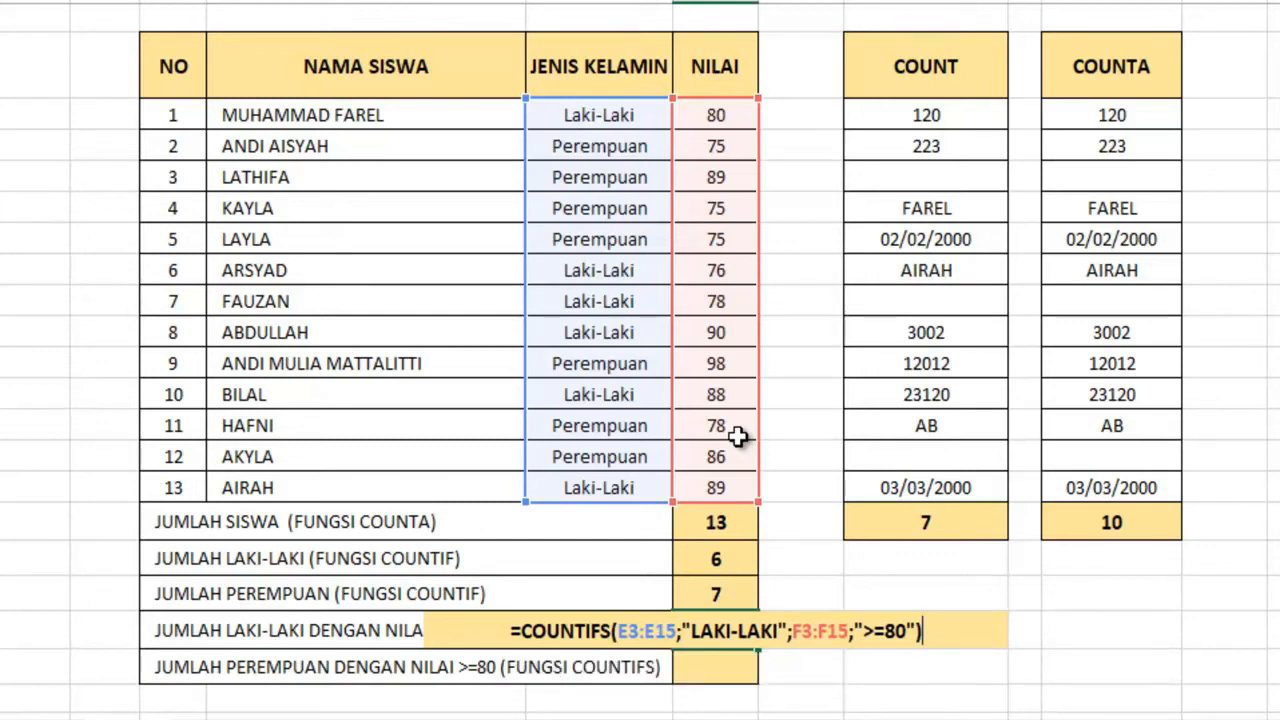
{"action": "key", "text": "Return"}
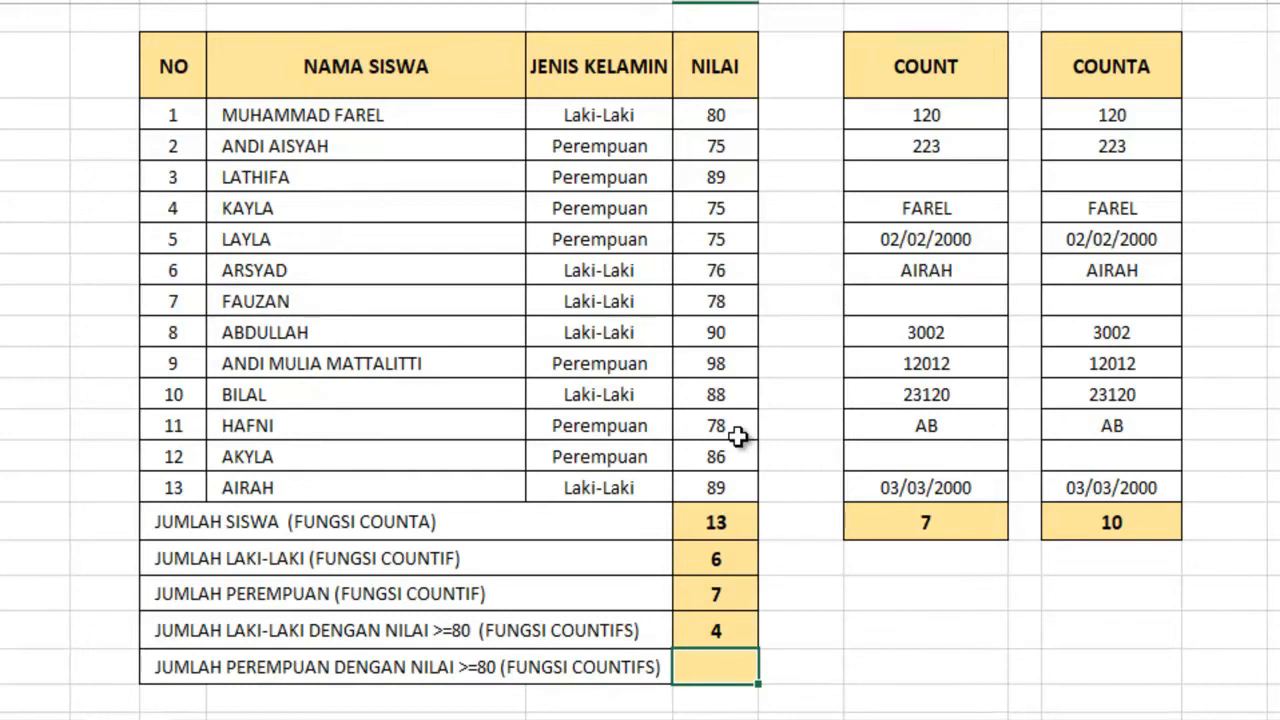
{"action": "key", "text": "Up"}
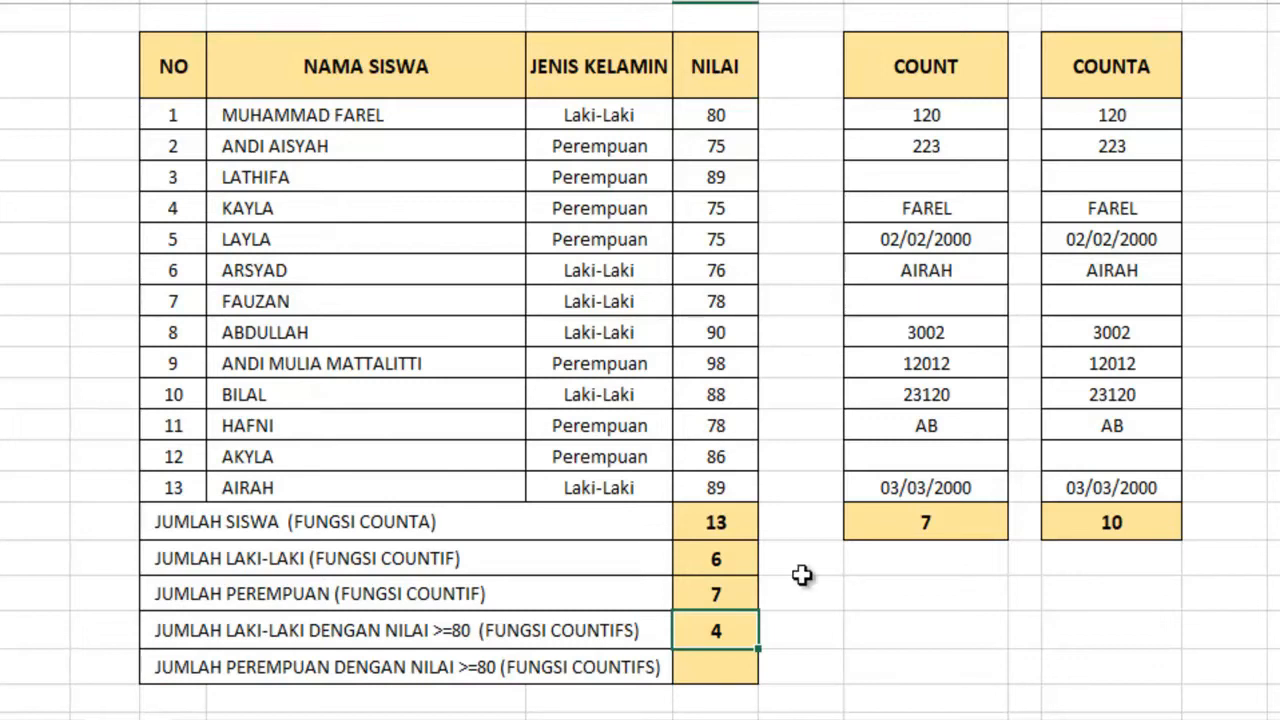
Start a COUNTIFS formula in the JUMLAH PEREMPUAN DENGAN NILAI >=80 row with range E3:E15 and criterion "PEREMPUAN"
{"action": "left_click", "coordinate": [720, 672]}
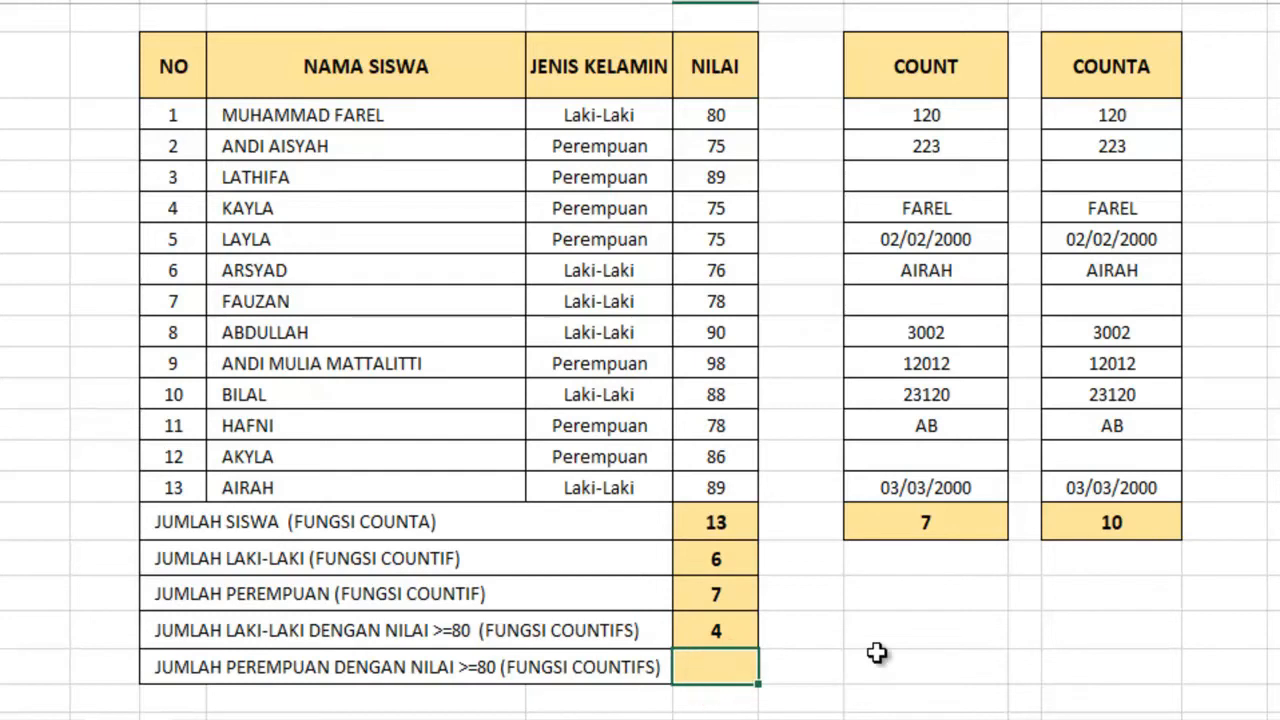
{"action": "type", "text": "=COU"}
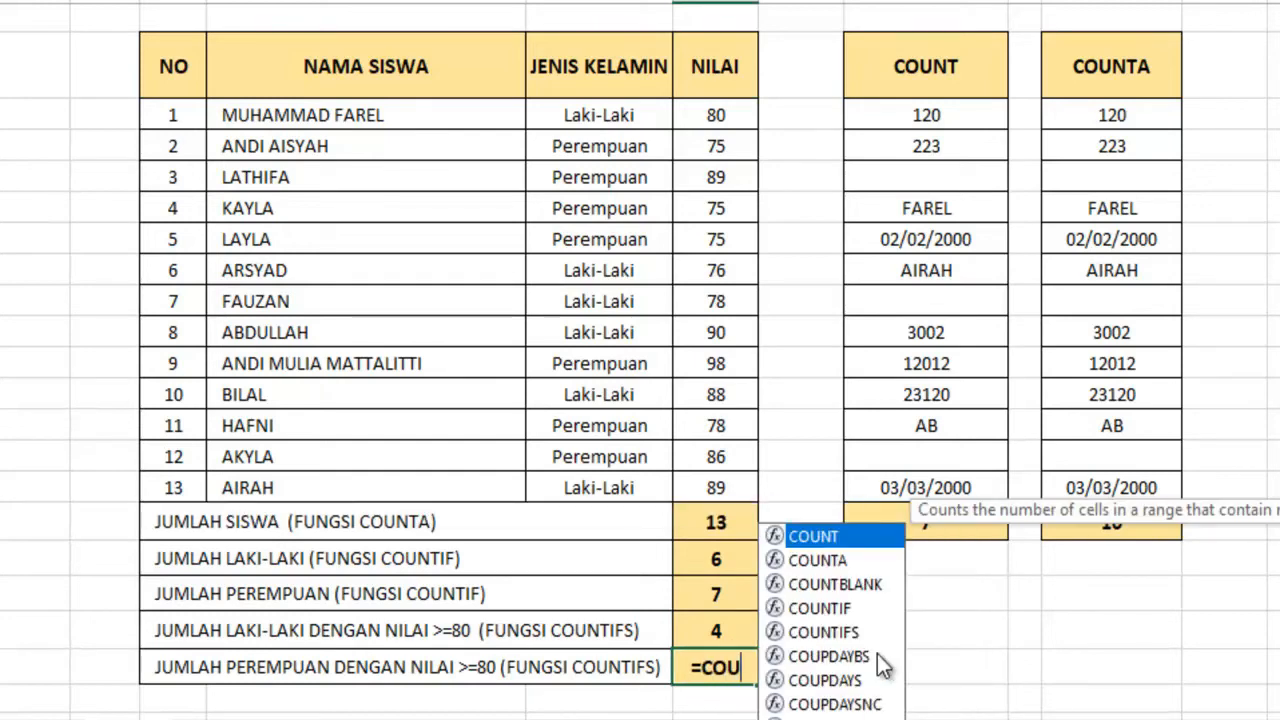
{"action": "type", "text": "NTIFS"}
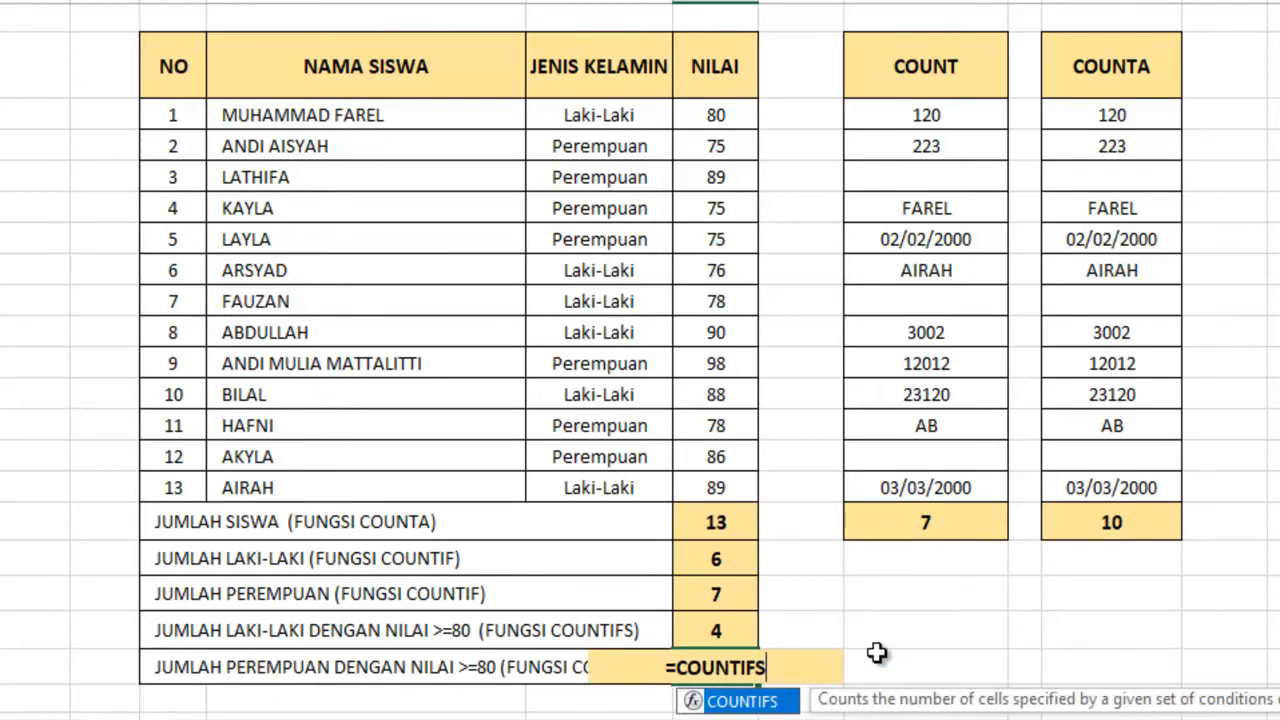
{"action": "type", "text": "("}
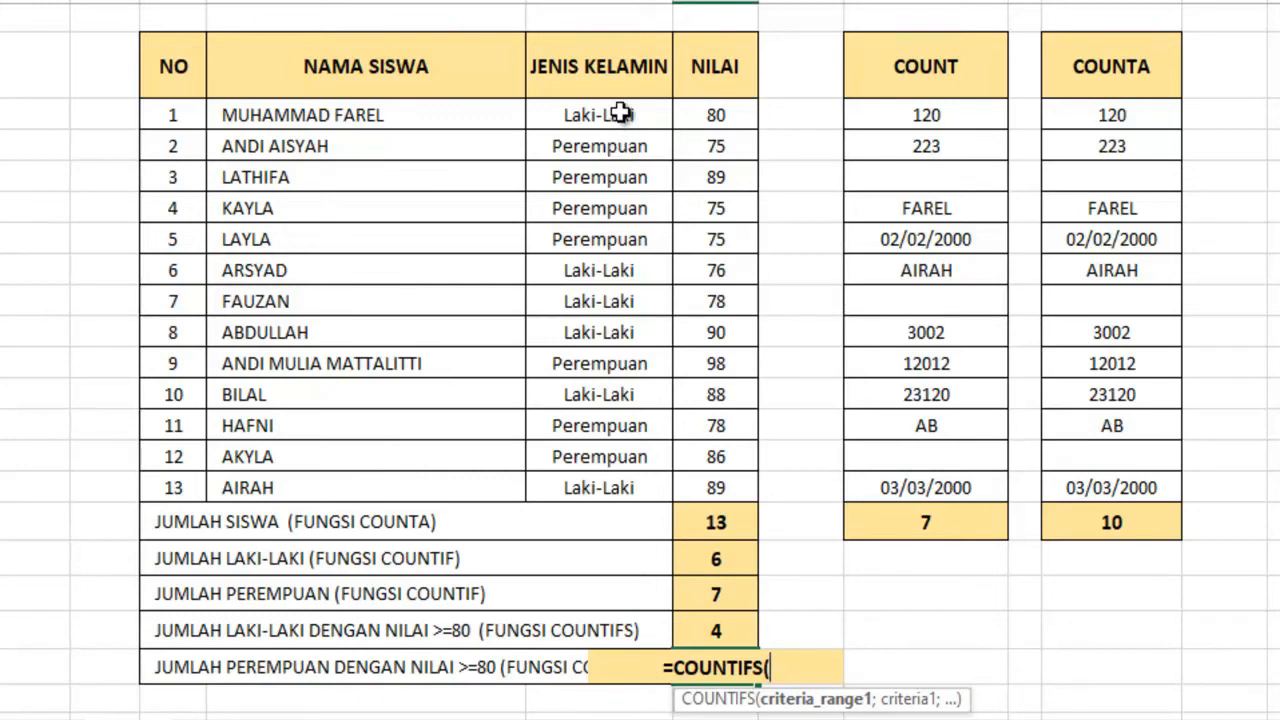
{"action": "left_click_drag", "start_coordinate": [620, 114], "coordinate": [620, 490]}
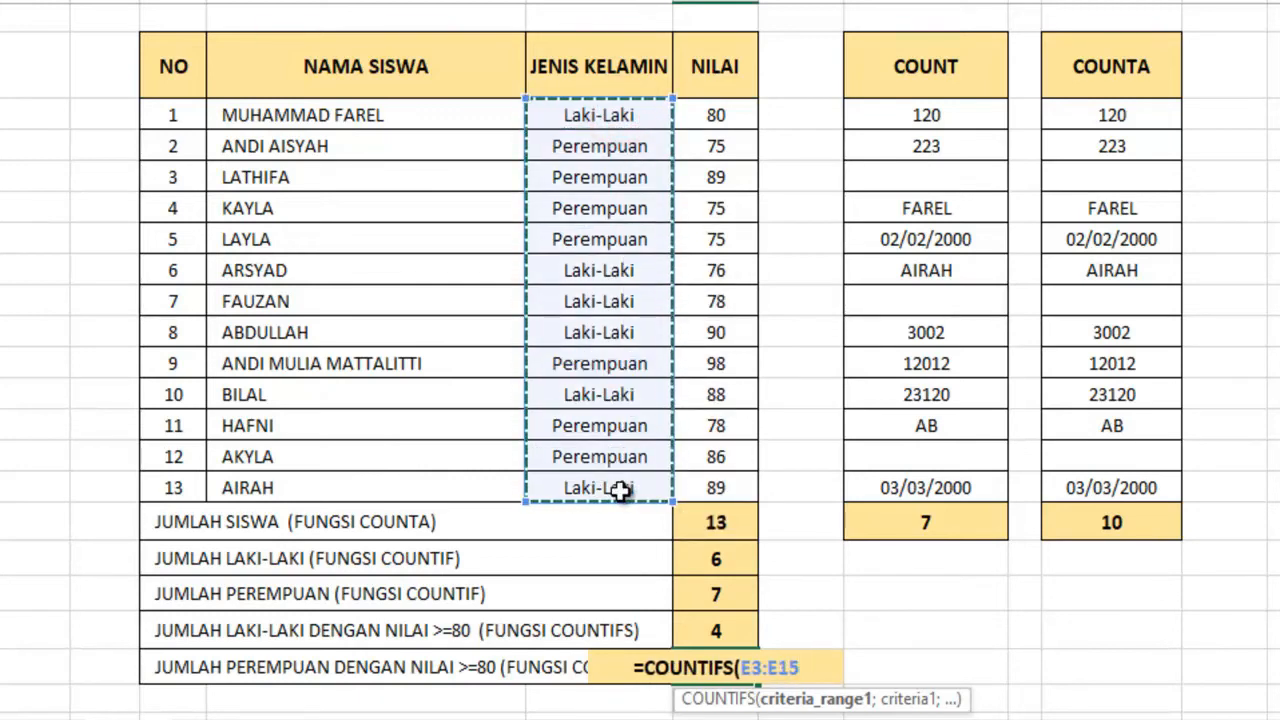
{"action": "type", "text": ";"}
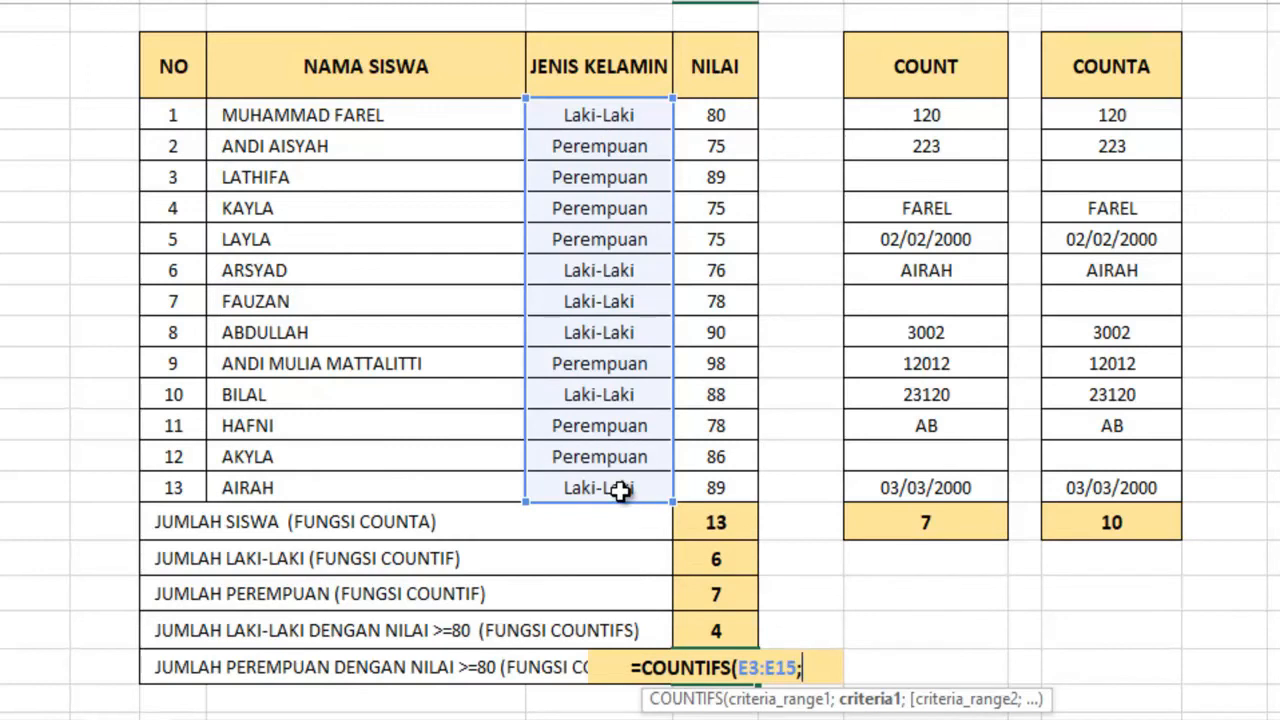
{"action": "type", "text": "\""}
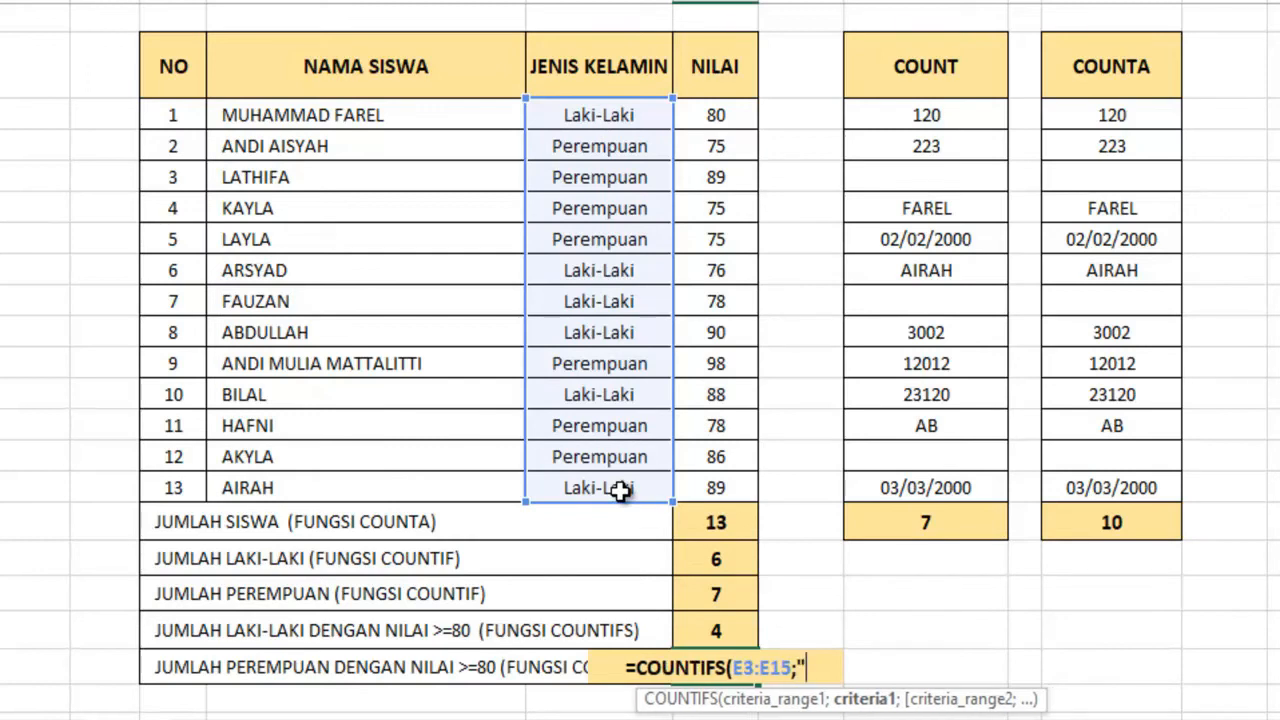
{"action": "type", "text": "PR"}
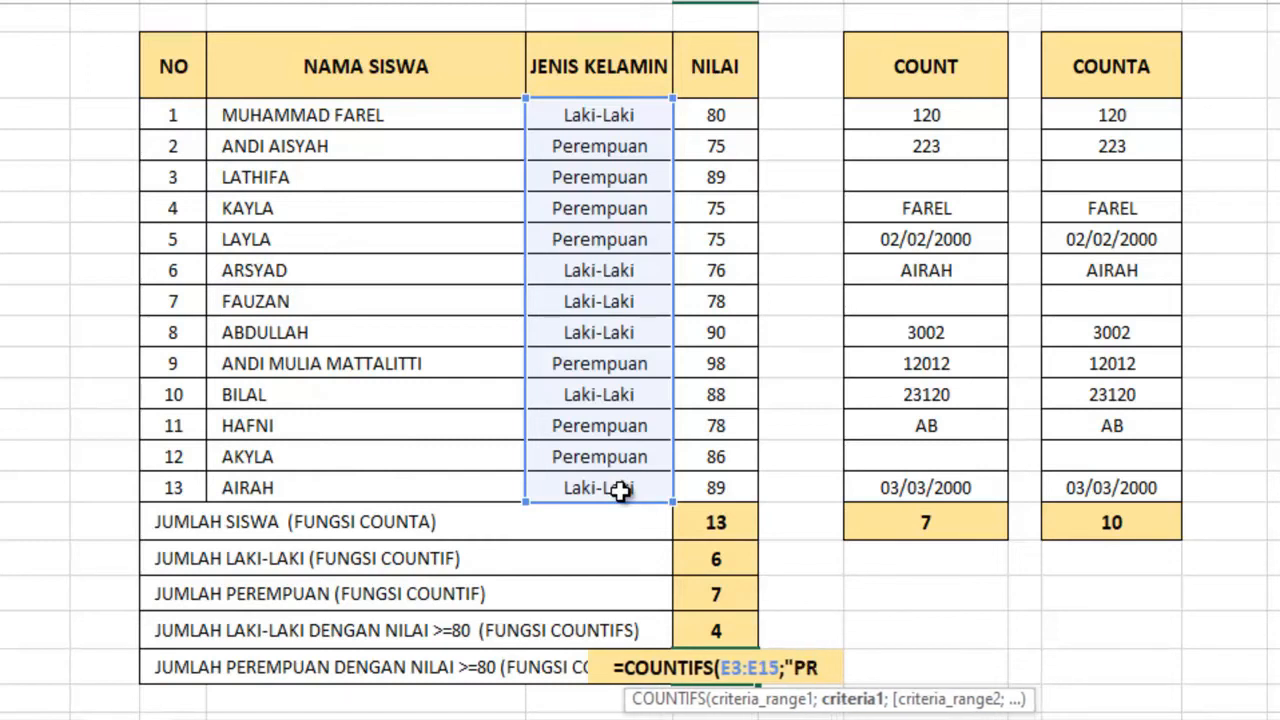
{"action": "key", "text": "BackSpace"}
{"action": "type", "text": "E"}
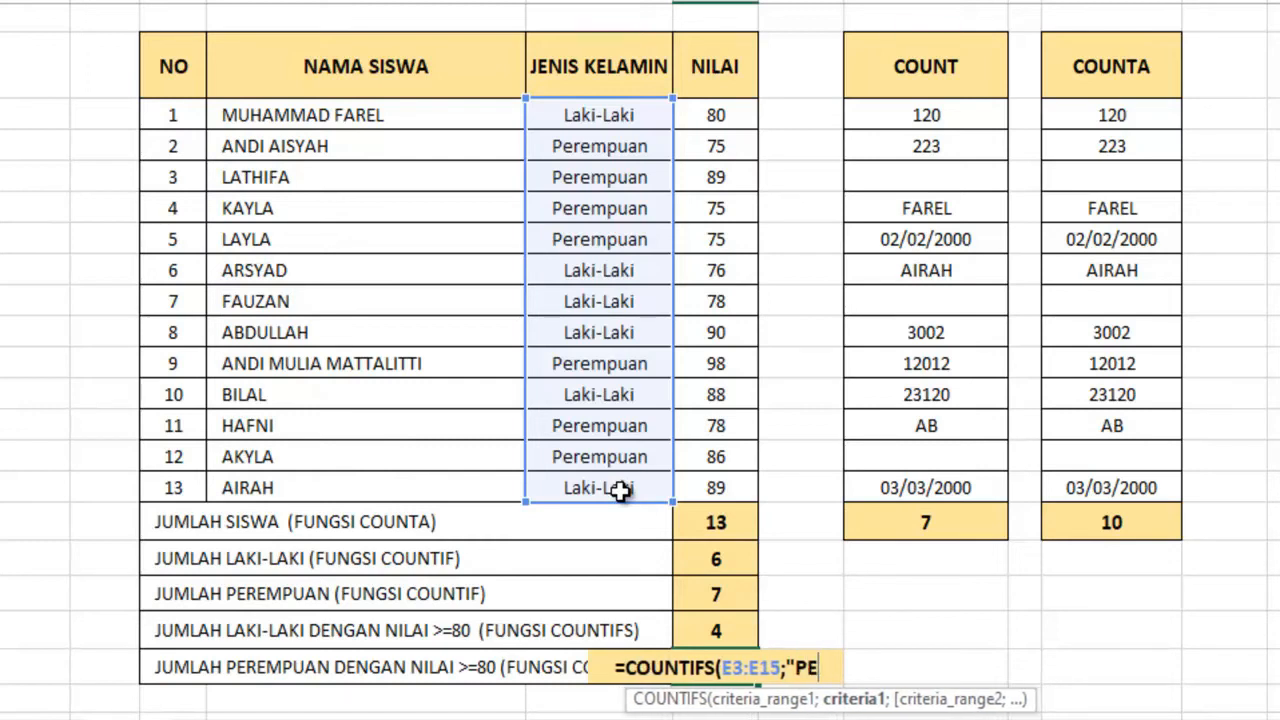
{"action": "type", "text": "REMPU"}
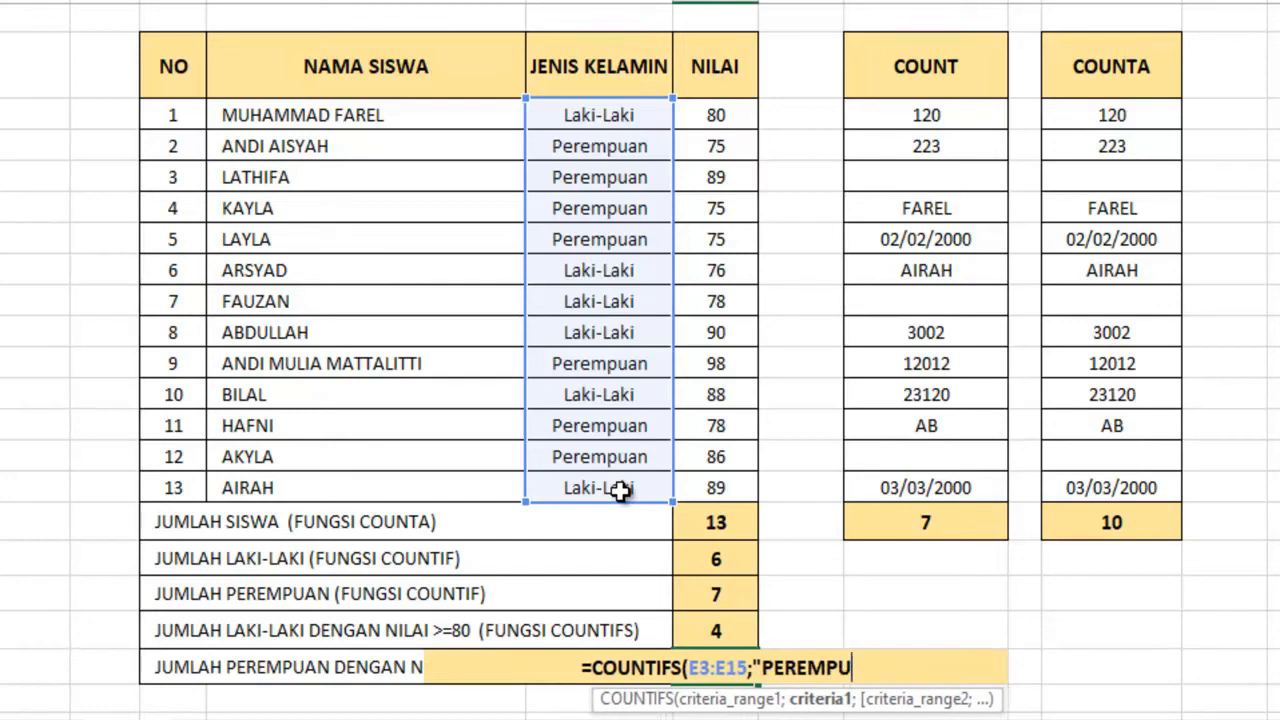
{"action": "type", "text": "AN"}
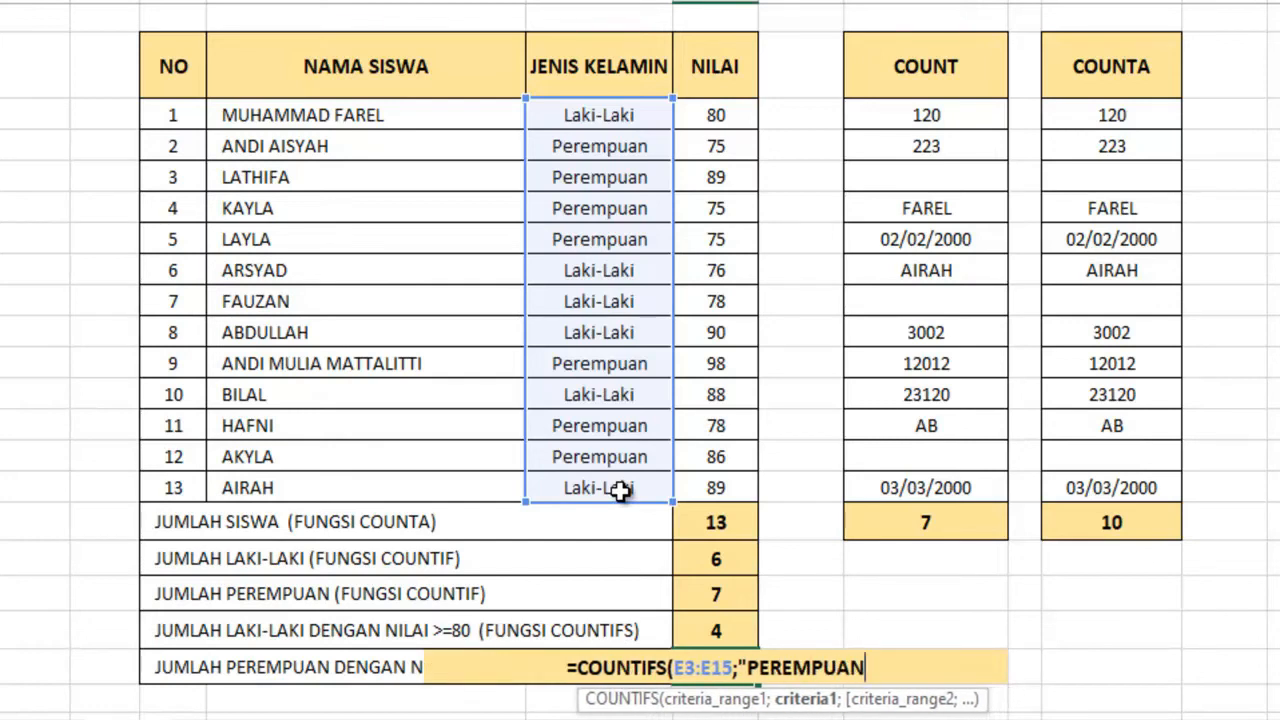
{"action": "type", "text": "\""}
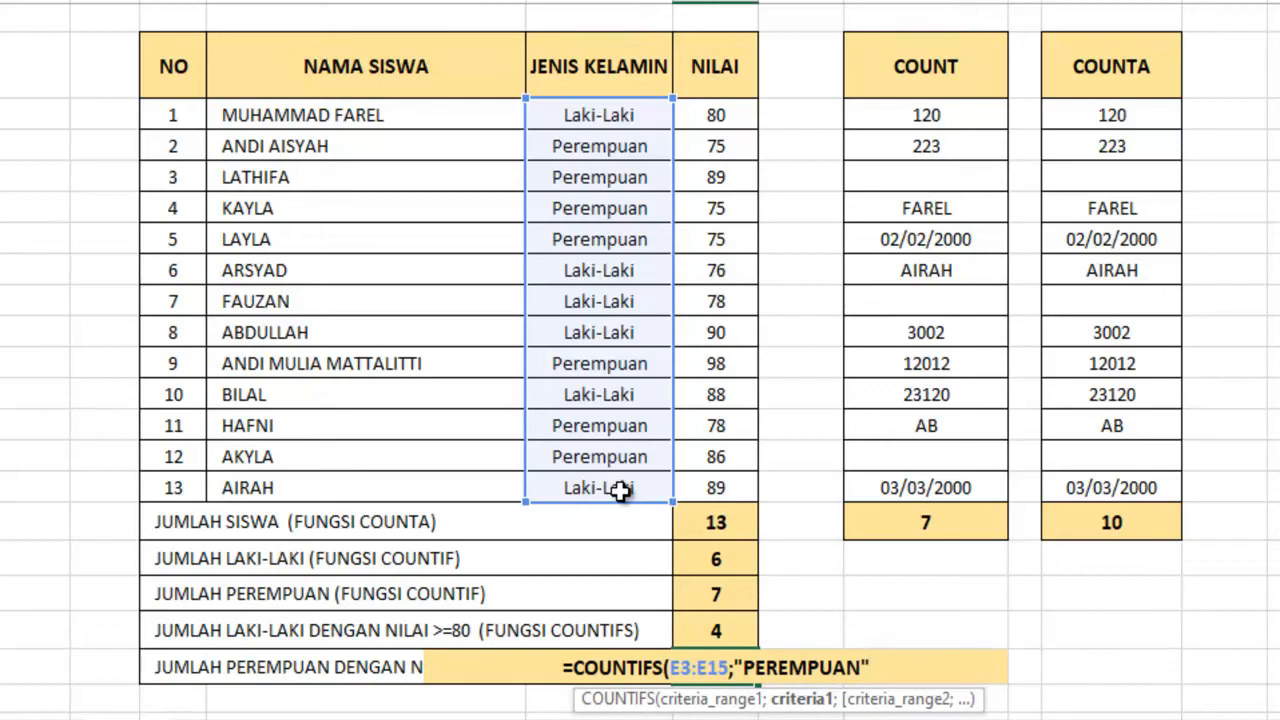
Complete the PEREMPUAN COUNTIFS formula with the NILAI range F3:F15 and the criterion ">=80"
{"action": "type", "text": ";"}
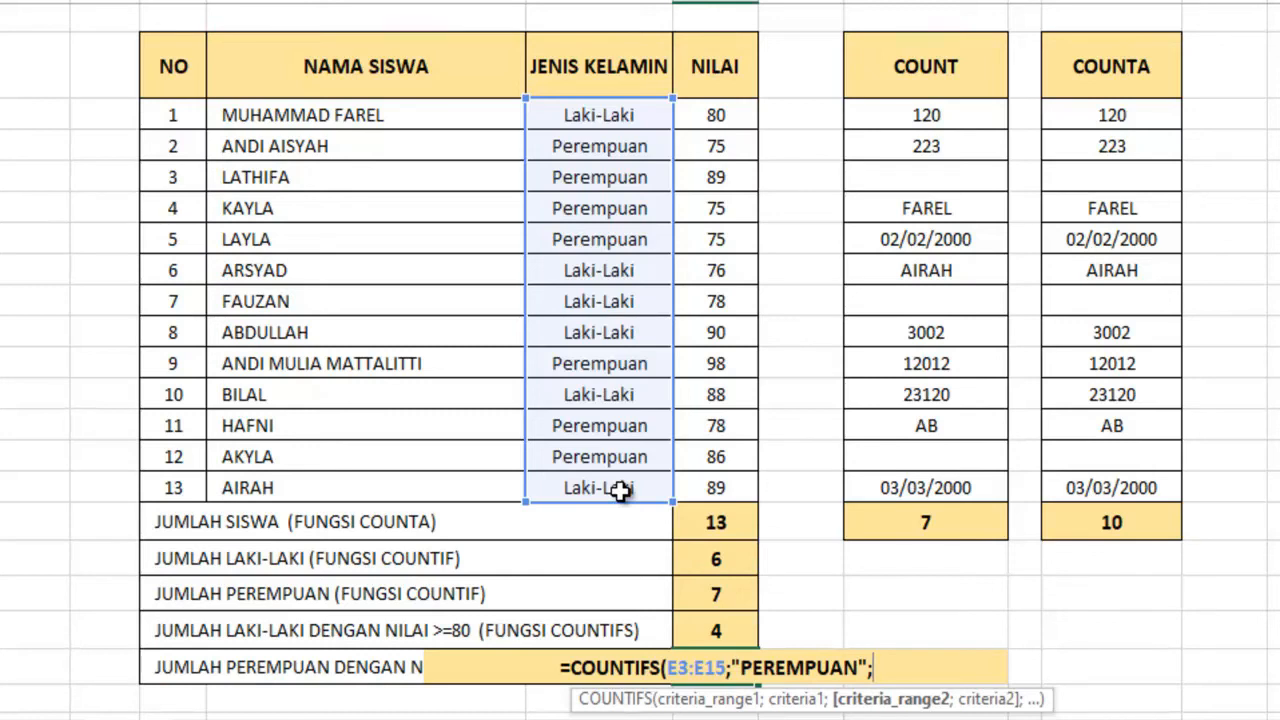
{"action": "left_click_drag", "start_coordinate": [715, 113], "coordinate": [726, 509]}
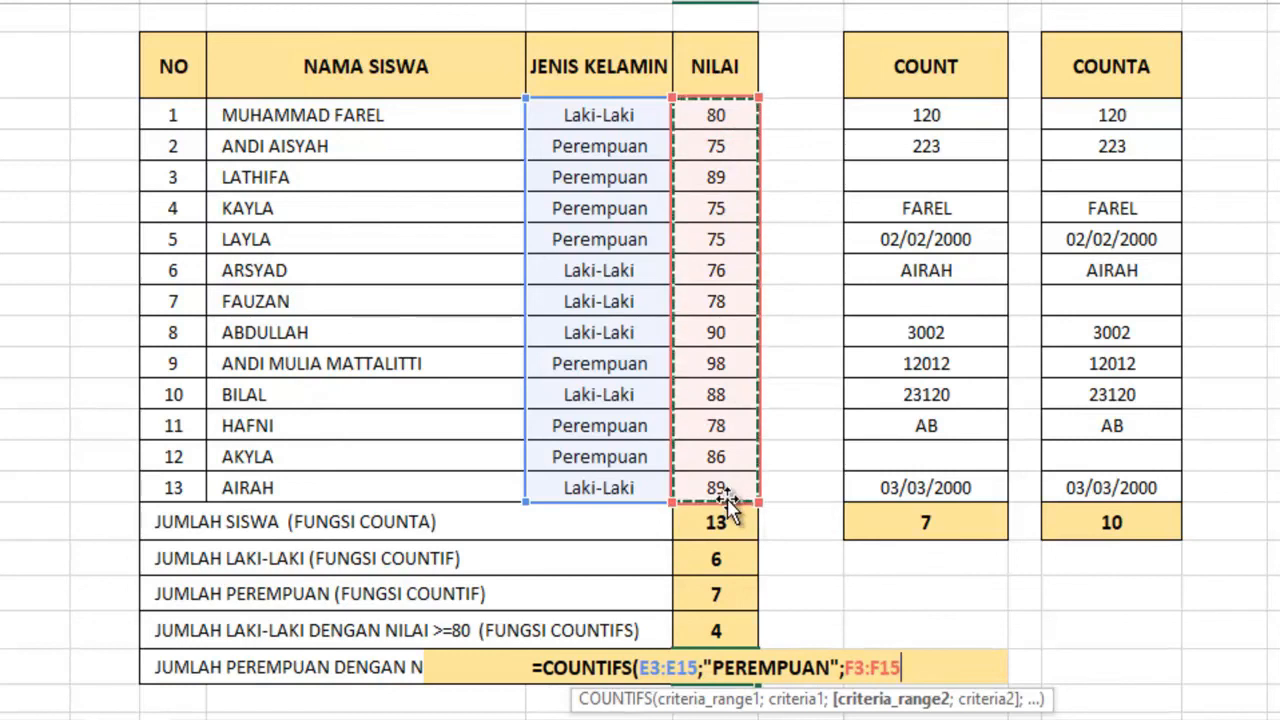
{"action": "type", "text": ";"}
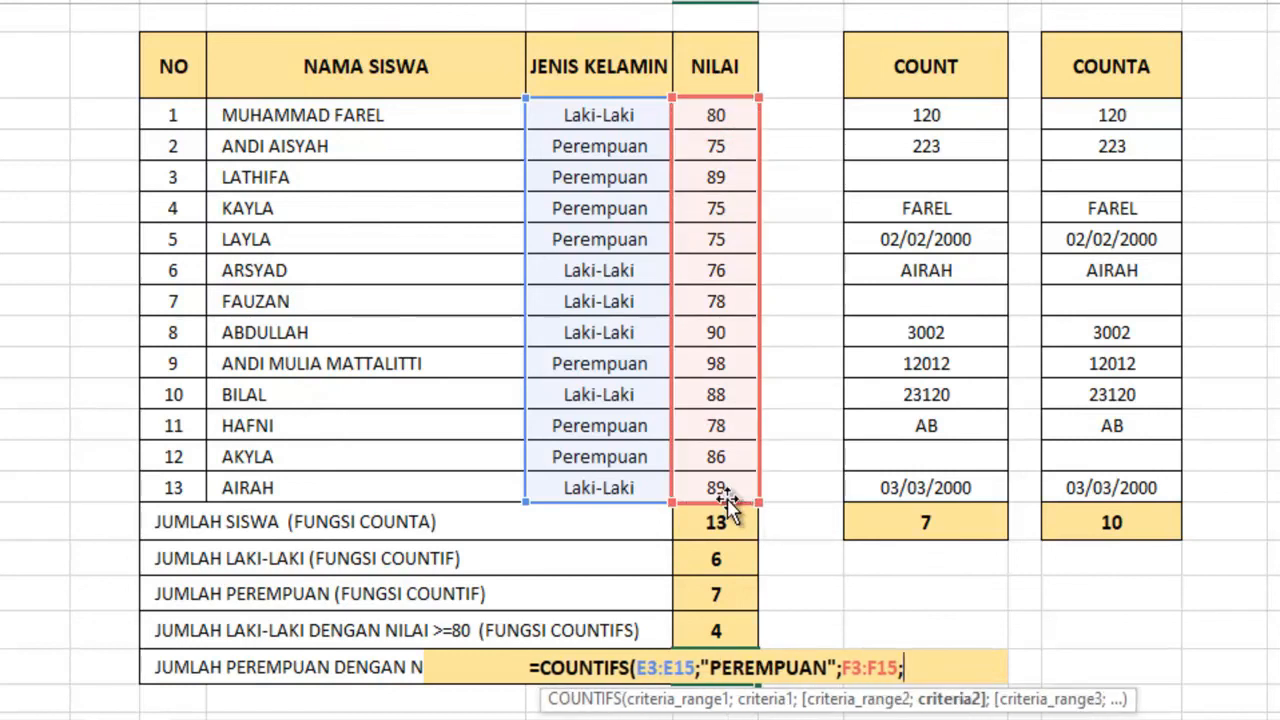
{"action": "type", "text": "\""}
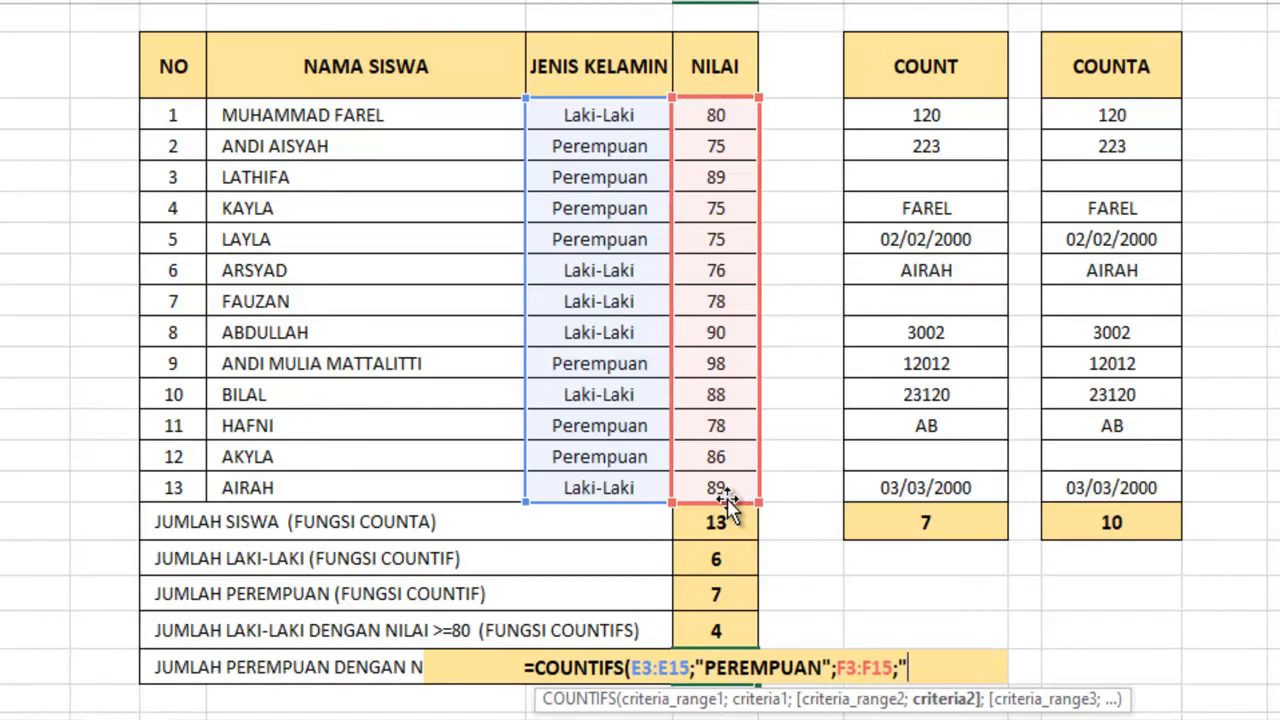
{"action": "type", "text": ">="}
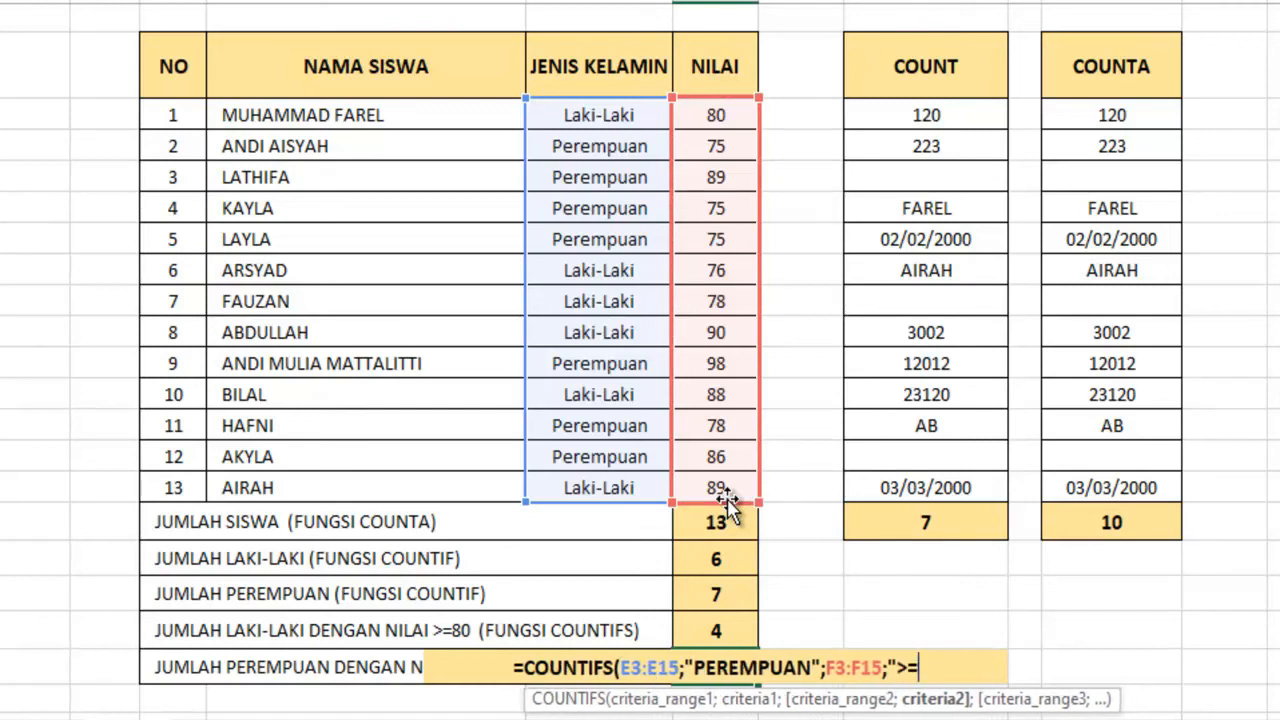
{"action": "type", "text": "80"}
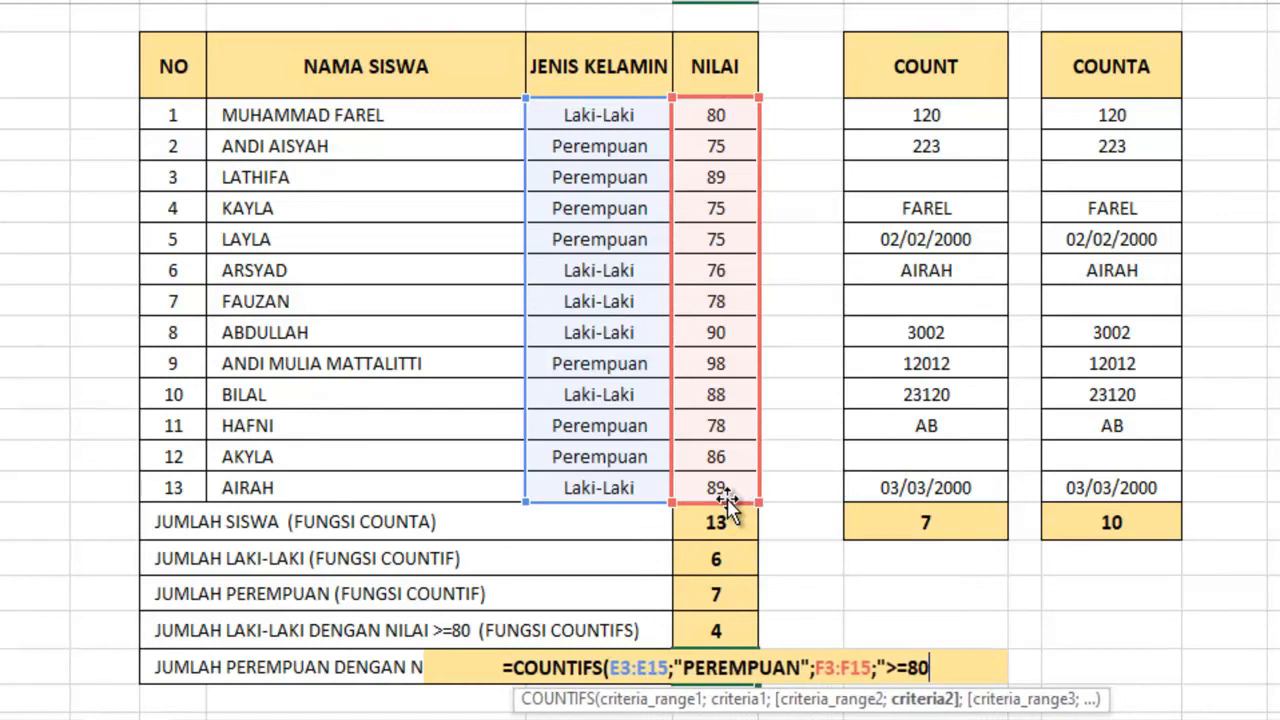
{"action": "type", "text": "\""}
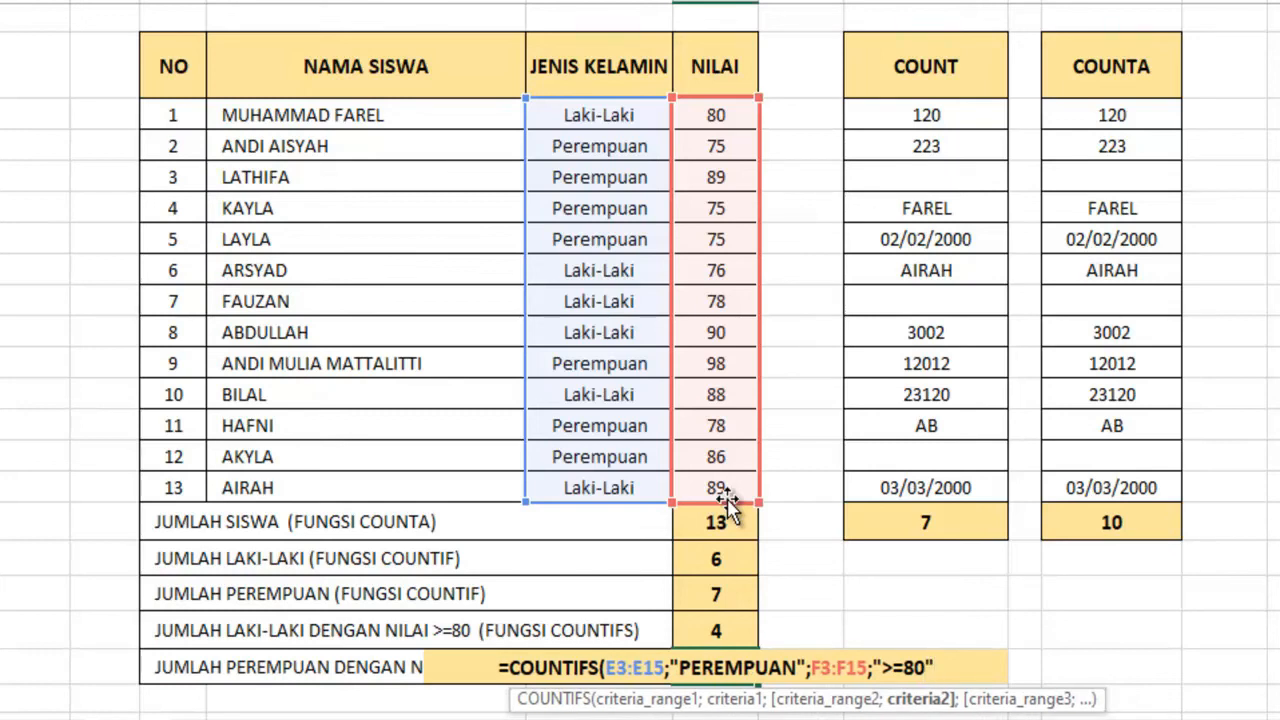
{"action": "type", "text": ")"}
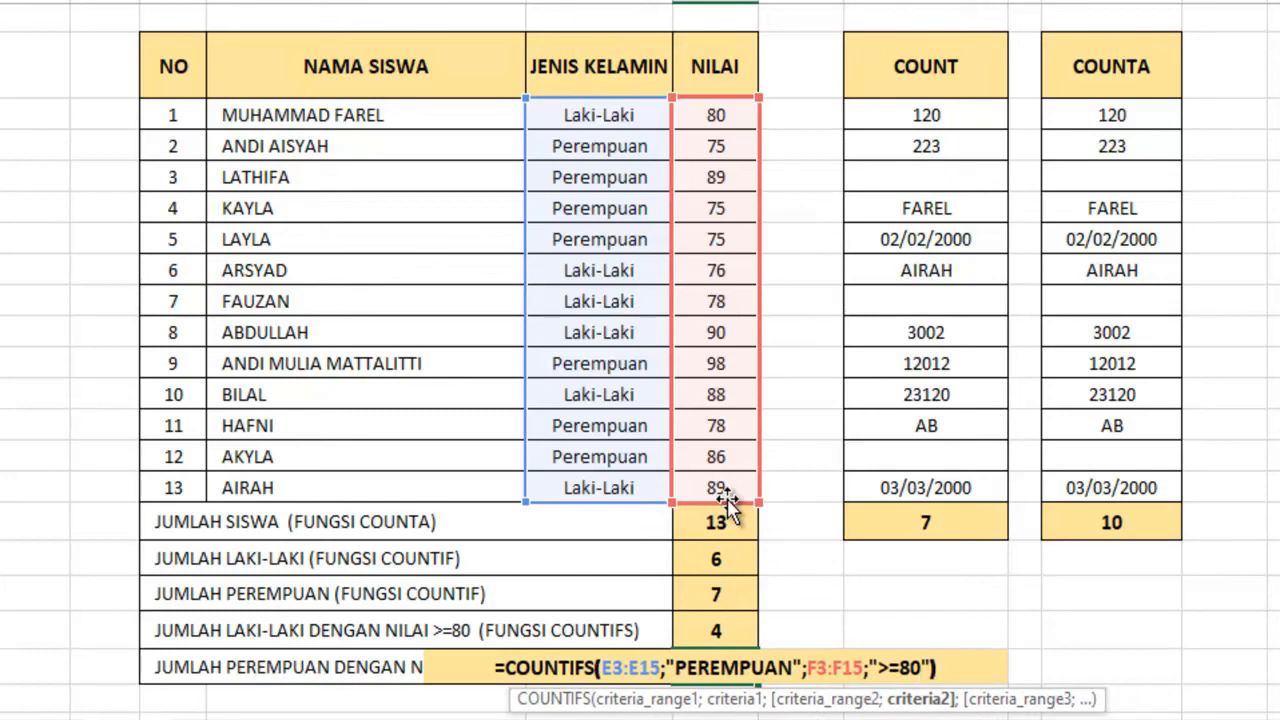
{"action": "key", "text": "Return"}
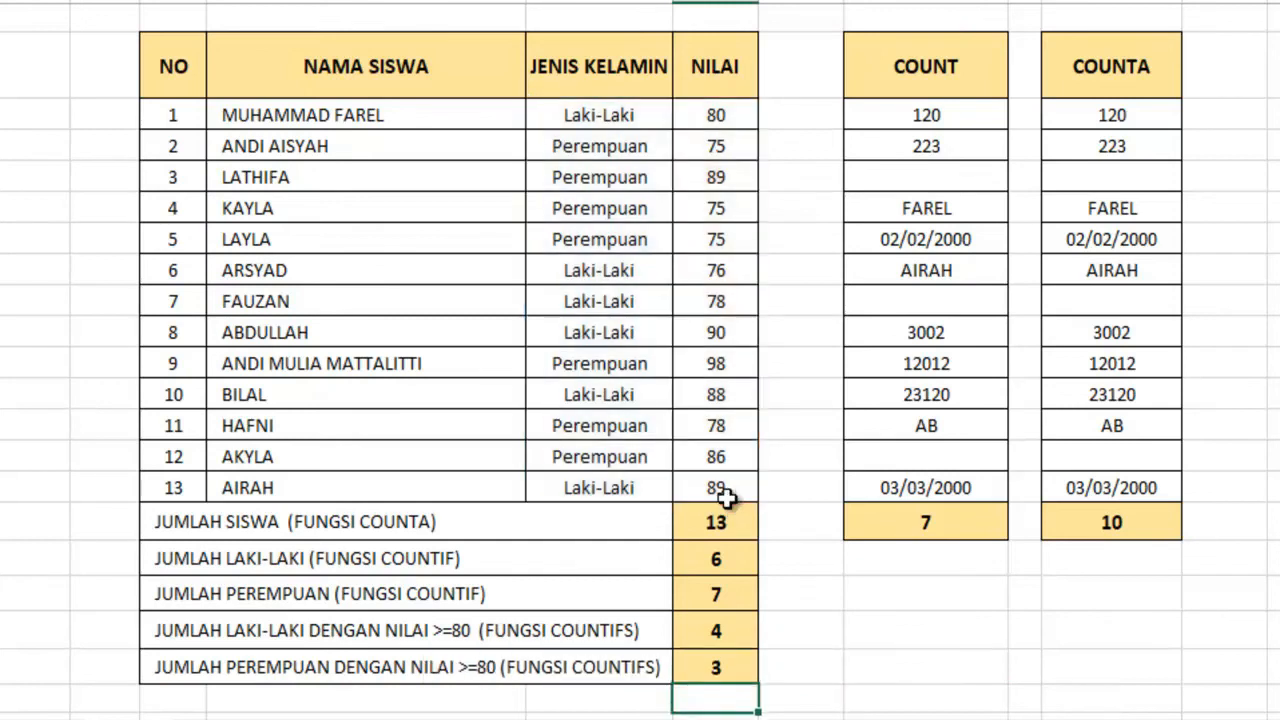